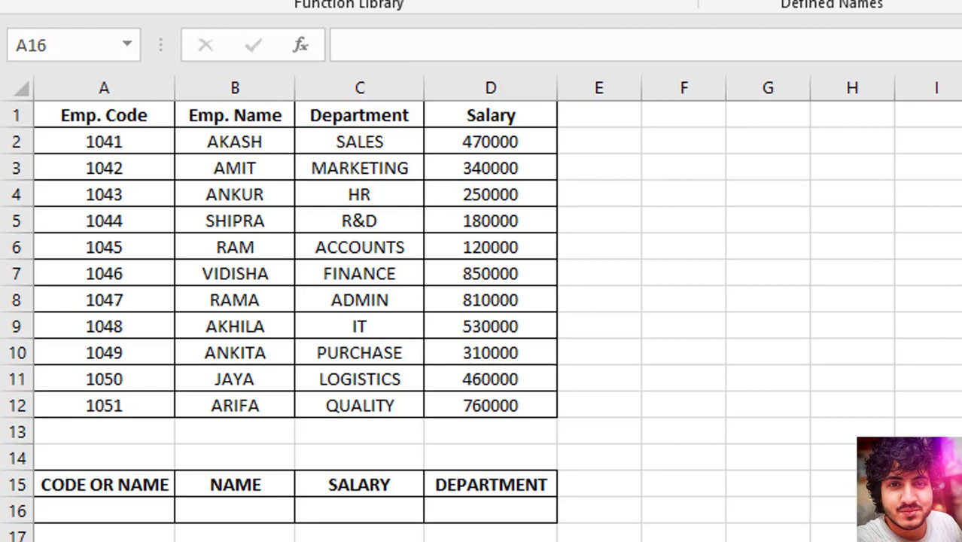
# Examine the employee table in A1:D12 and the code-or-name lookup table in A15:D16.
pyautogui.click(112, 112)
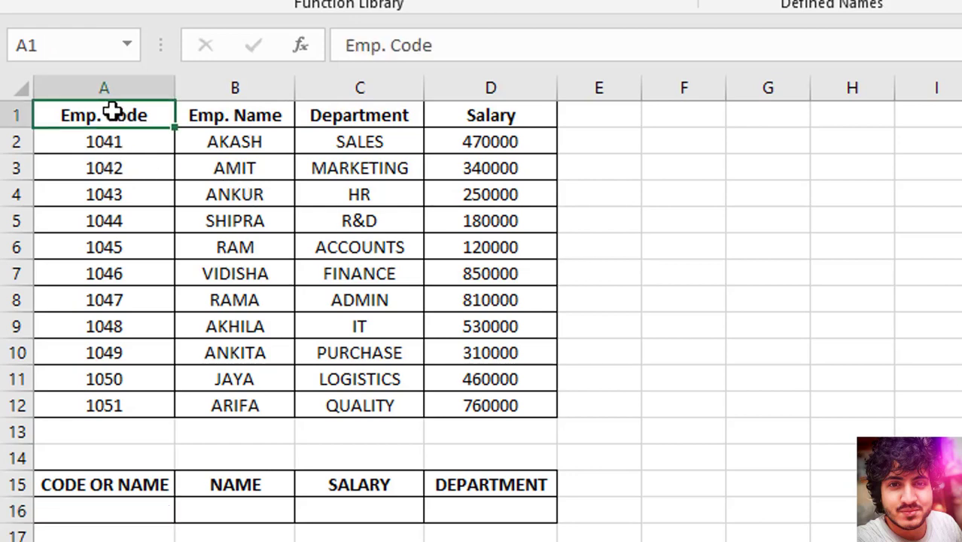
pyautogui.moveTo(112, 113); pyautogui.dragTo(507, 397)
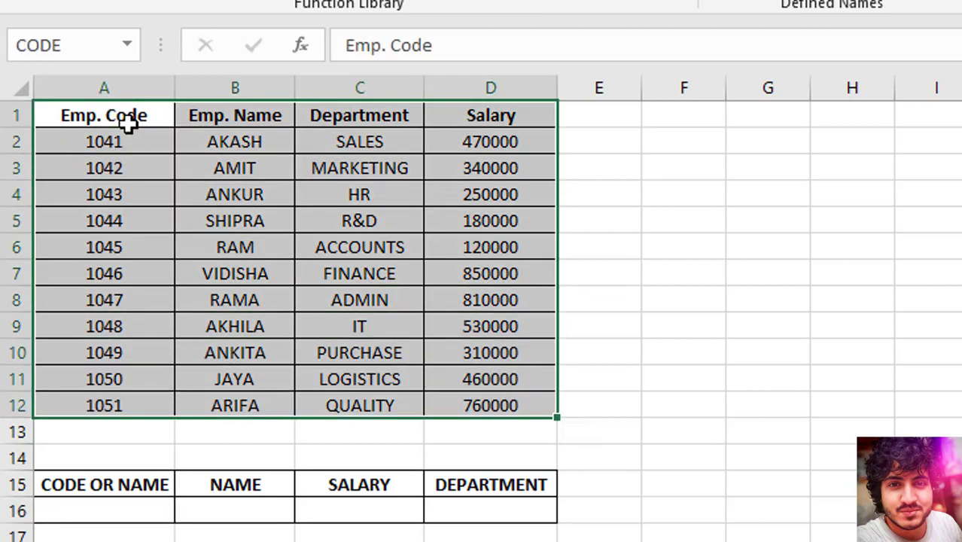
pyautogui.click(502, 118)
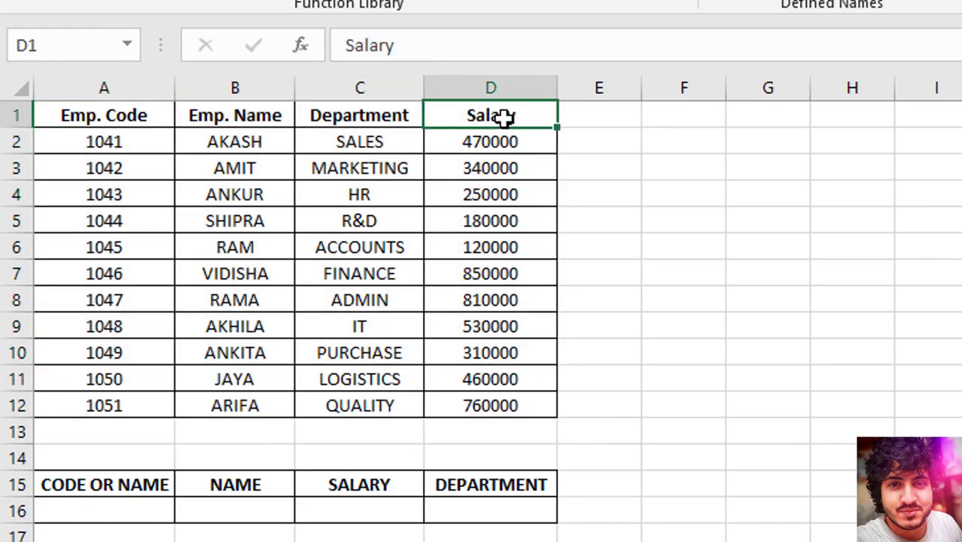
pyautogui.moveTo(107, 117); pyautogui.dragTo(502, 408)
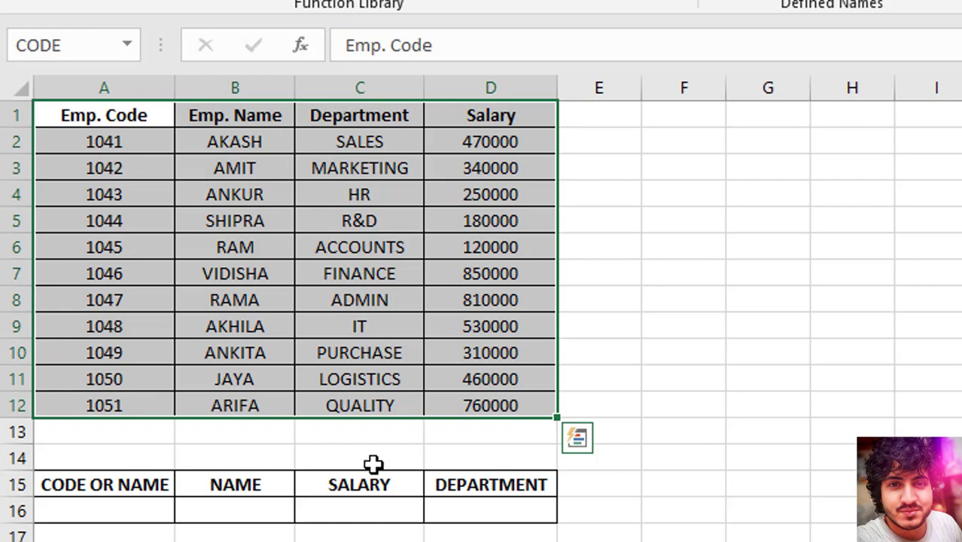
pyautogui.moveTo(142, 479); pyautogui.dragTo(440, 507)
pyautogui.moveTo(225, 507); pyautogui.dragTo(458, 507)
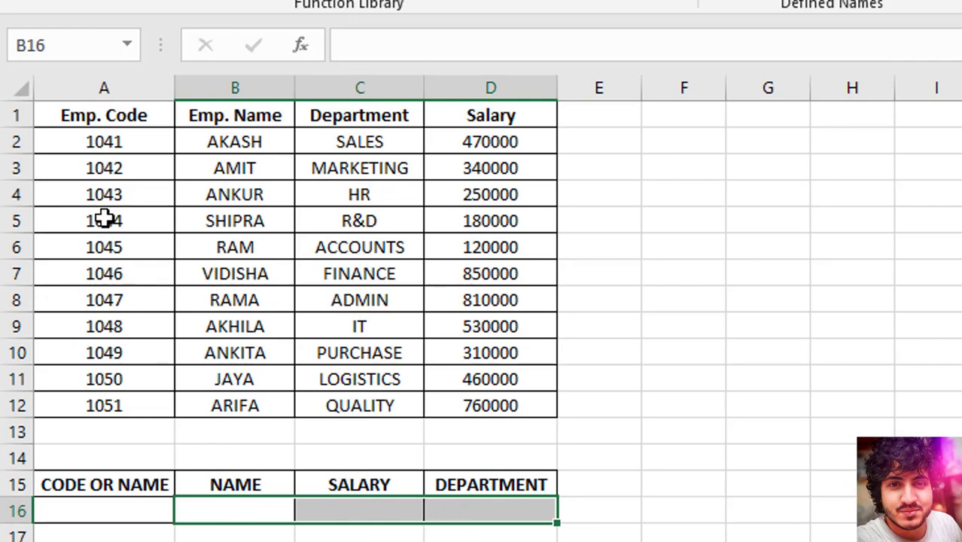
pyautogui.moveTo(112, 120); pyautogui.dragTo(506, 410)
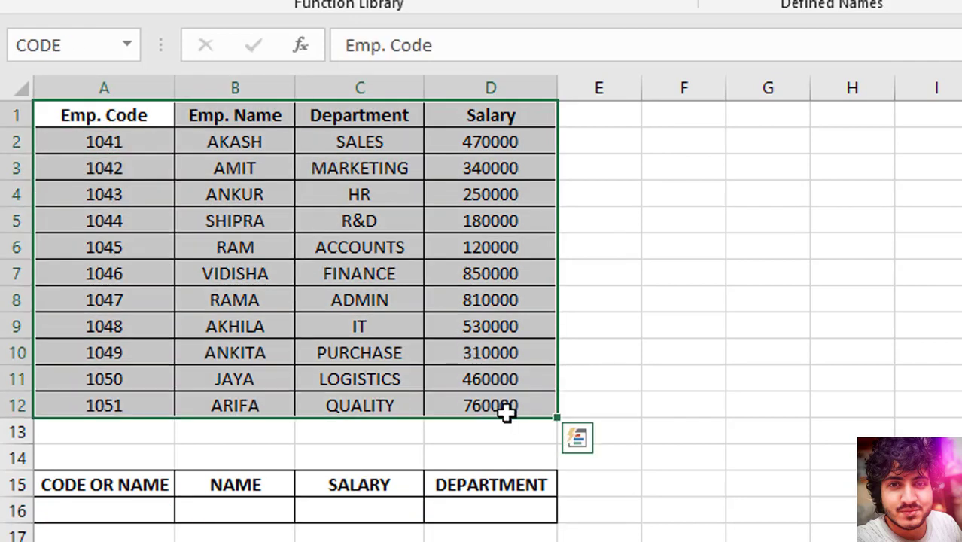
pyautogui.click(253, 489)
pyautogui.click(356, 482)
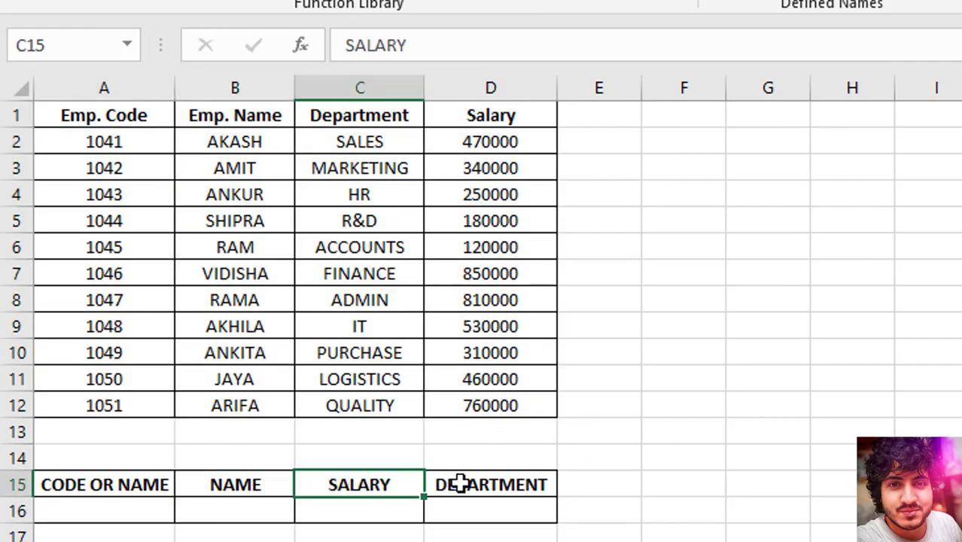
pyautogui.click(461, 484)
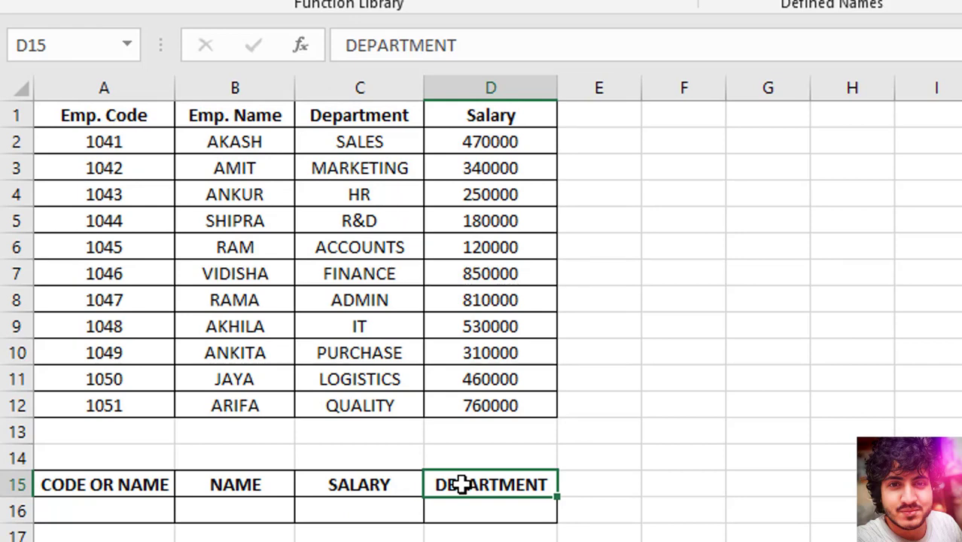
pyautogui.click(150, 511)
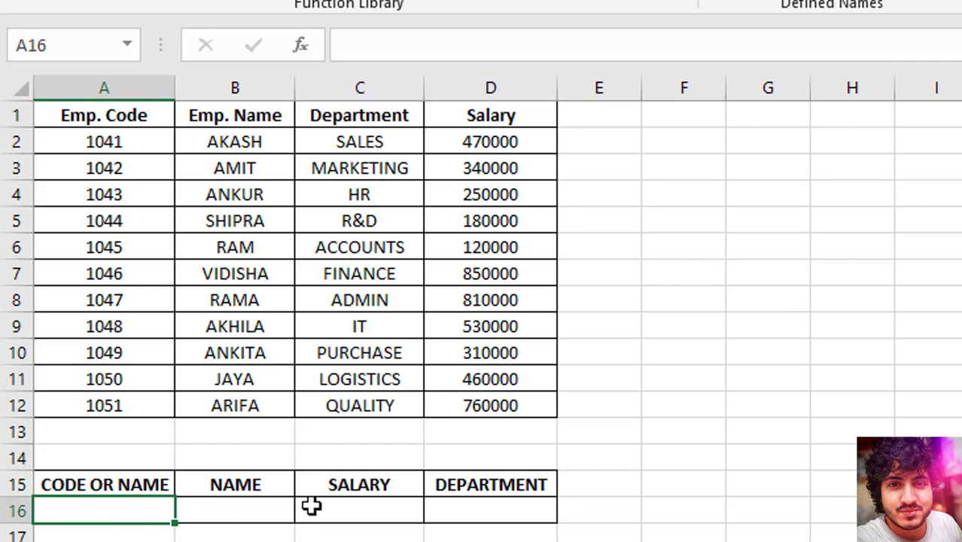
pyautogui.moveTo(260, 509); pyautogui.dragTo(465, 513)
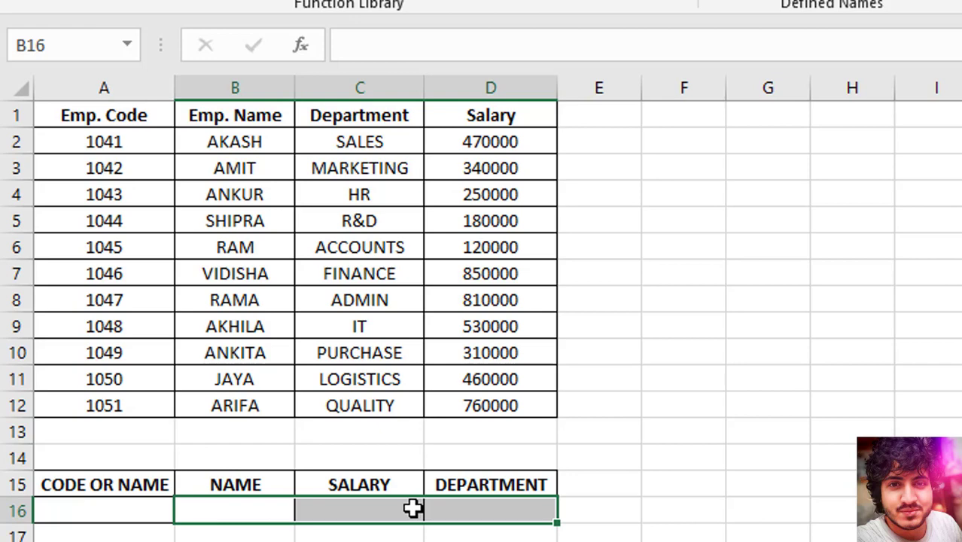
pyautogui.click(337, 250)
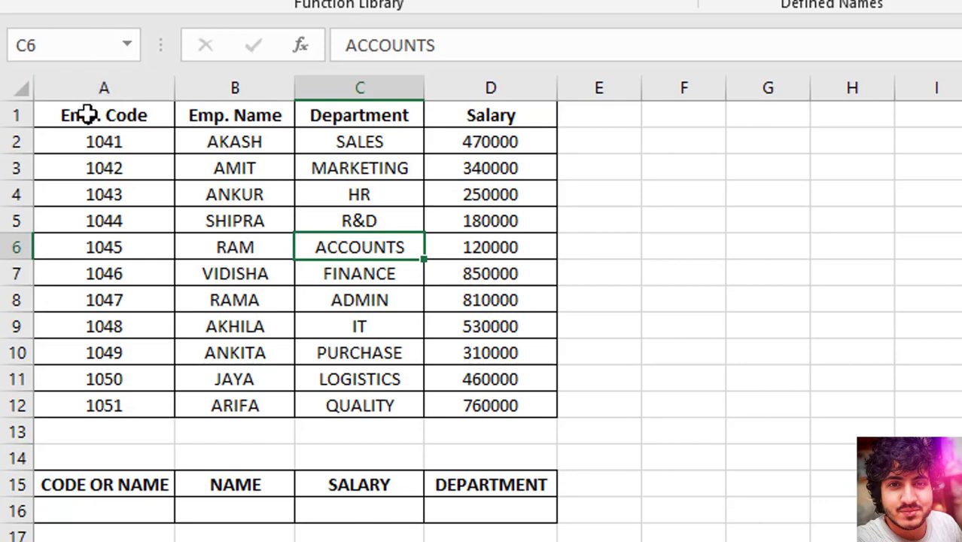
# Define the named range CODE for the full employee table, cells A1:D12.
pyautogui.moveTo(89, 114); pyautogui.dragTo(504, 399)
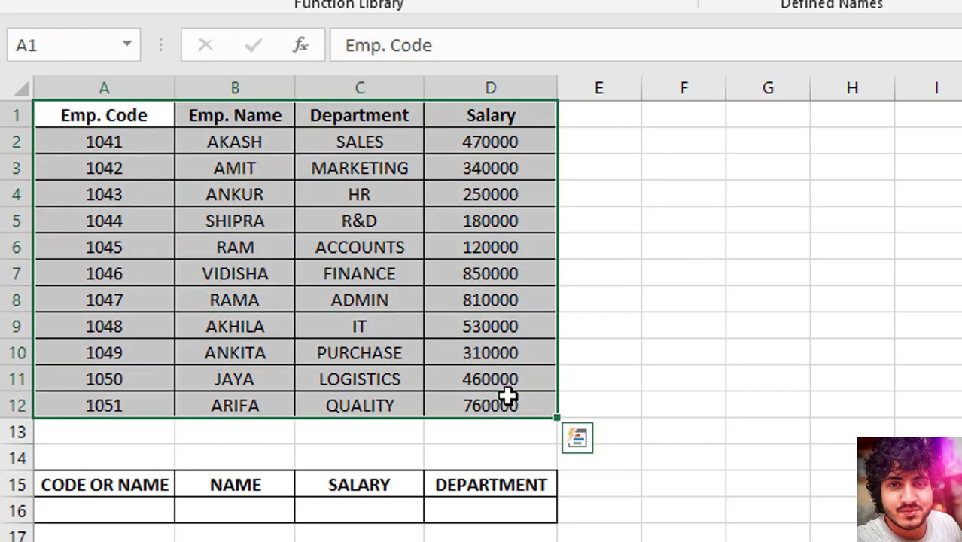
pyautogui.click(50, 46)
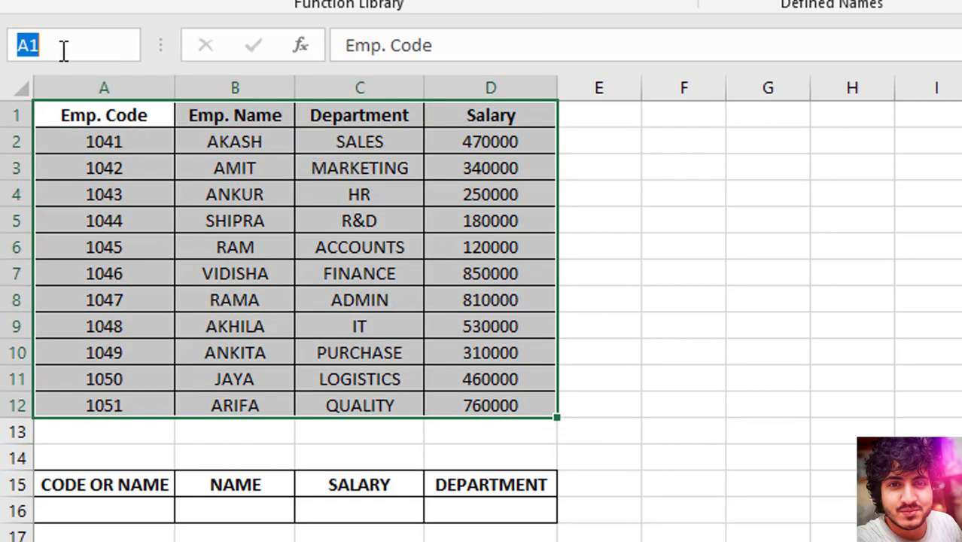
pyautogui.write('CODE')
pyautogui.press('Return')
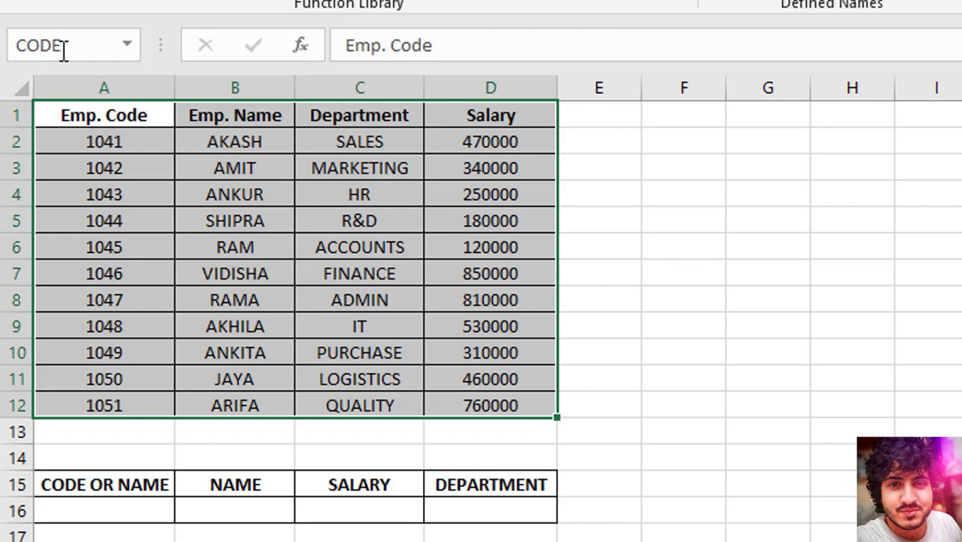
pyautogui.moveTo(95, 119); pyautogui.dragTo(498, 407)
pyautogui.click(122, 216)
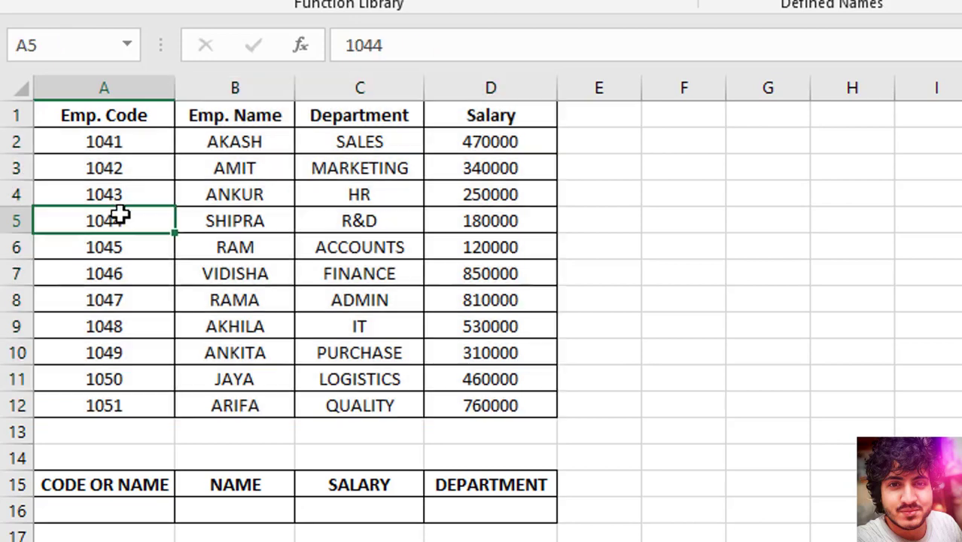
# Define the named range NAME for the employee name, department and salary columns, cells B1:D12.
pyautogui.moveTo(215, 123); pyautogui.dragTo(491, 410)
pyautogui.click(61, 44)
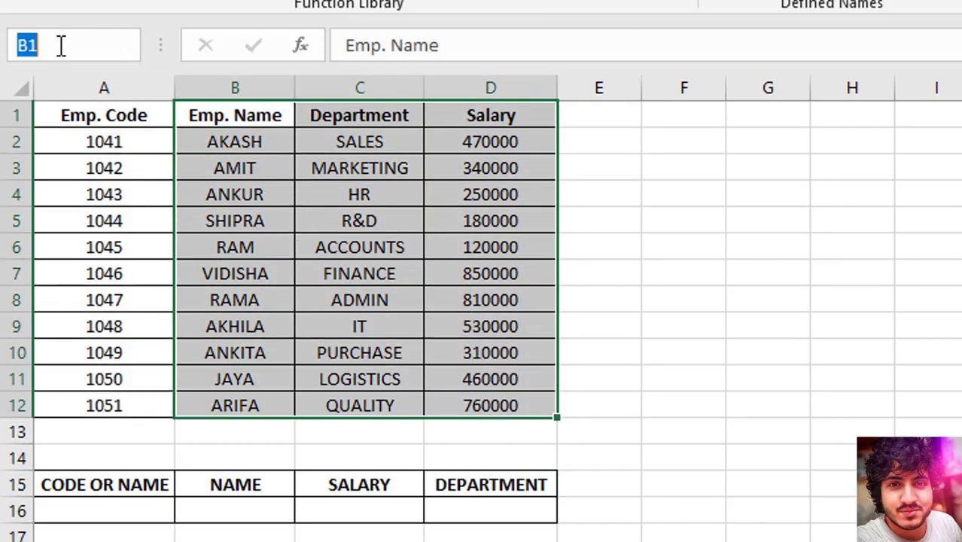
pyautogui.write('NAME')
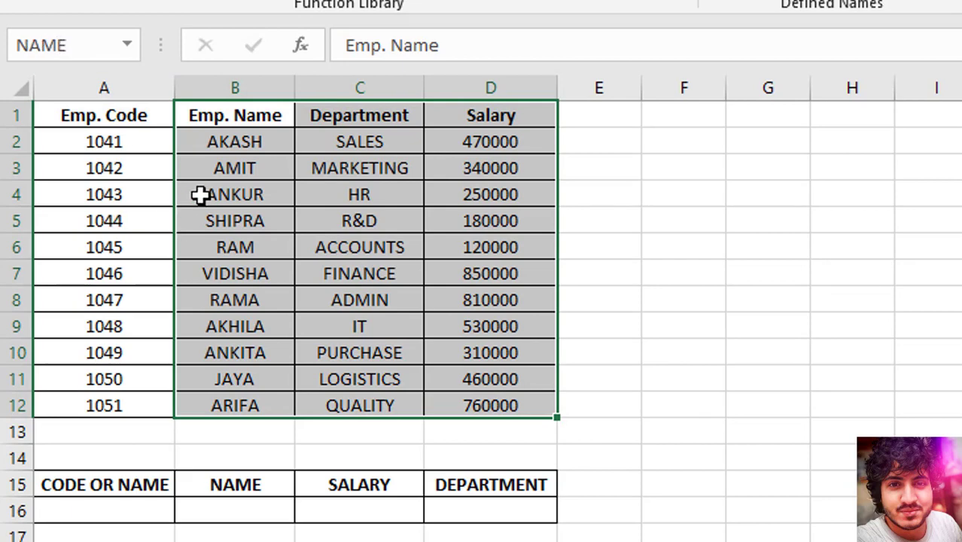
pyautogui.click(249, 194)
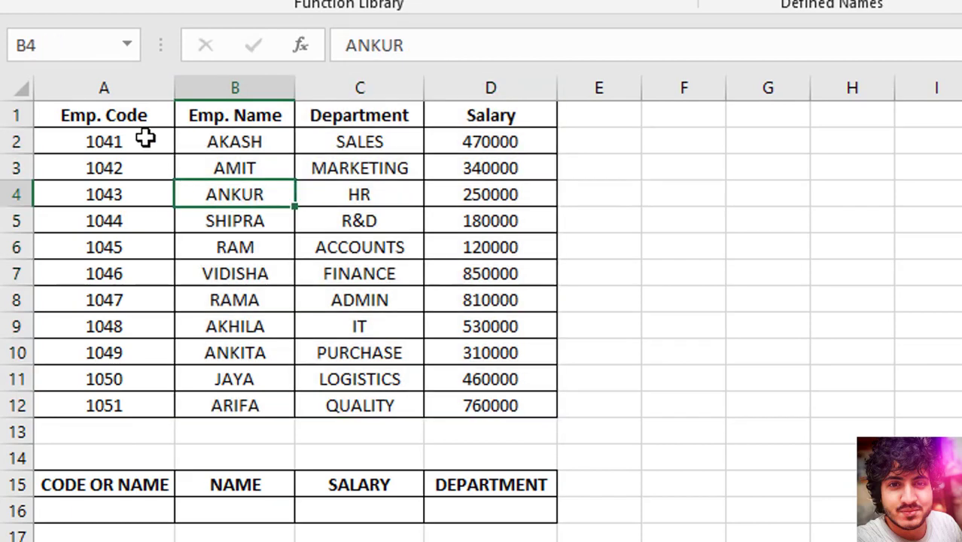
pyautogui.moveTo(149, 122); pyautogui.dragTo(492, 404)
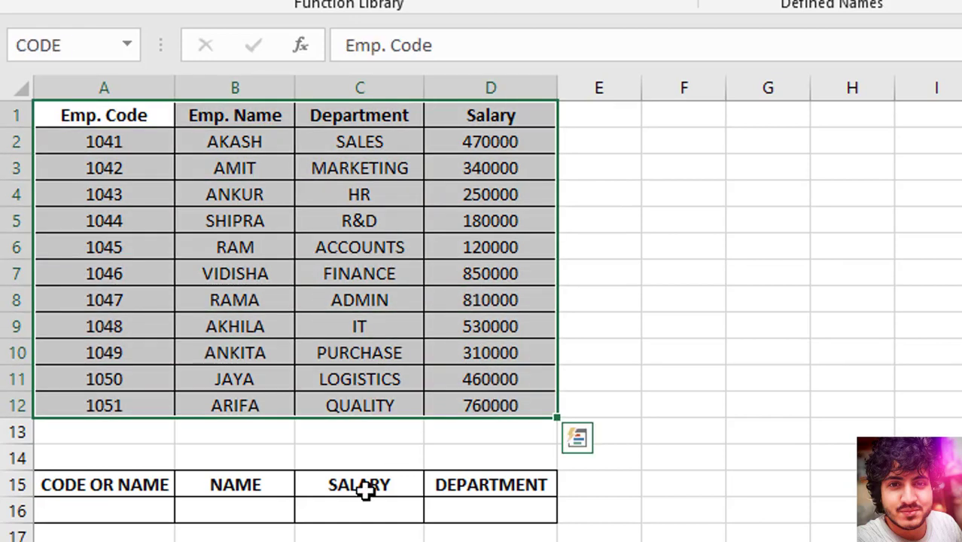
pyautogui.click(245, 511)
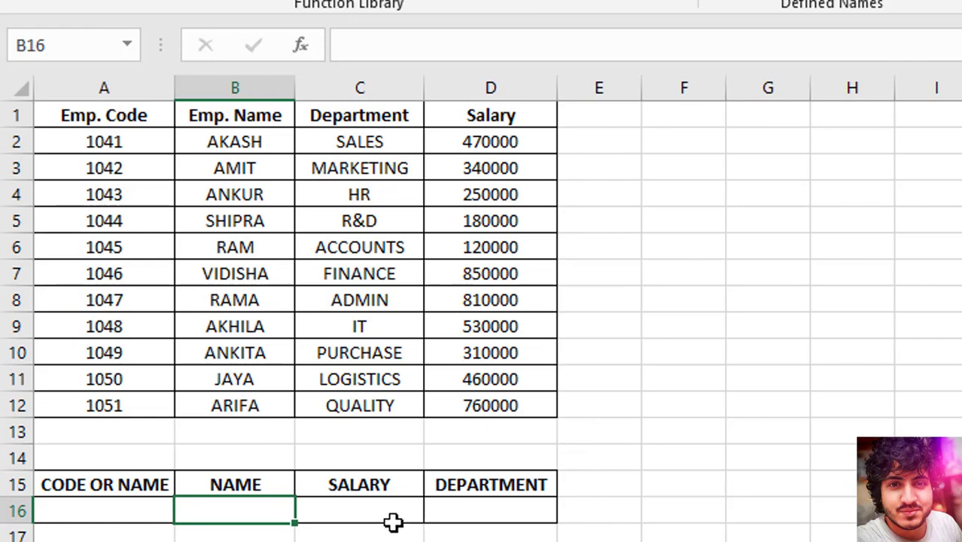
pyautogui.click(115, 510)
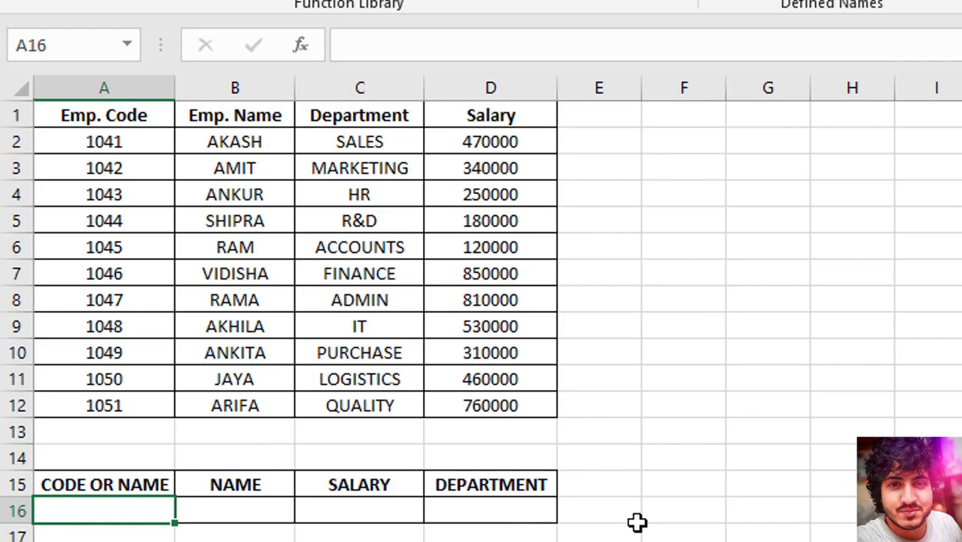
pyautogui.write('=')
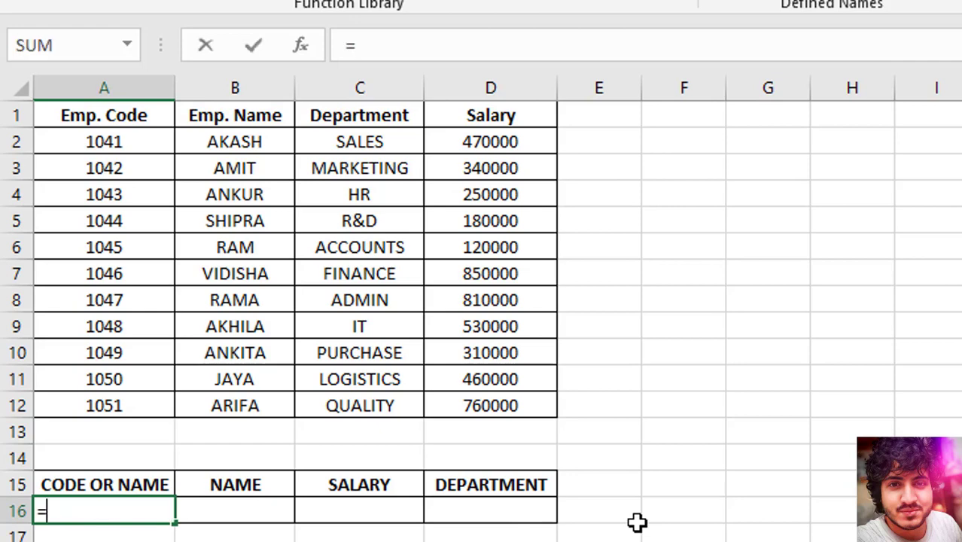
pyautogui.press('Escape')
# Enter the formula =ISTEXT(A16) in cell B16, under the lookup table's NAME heading.
pyautogui.press('Right')
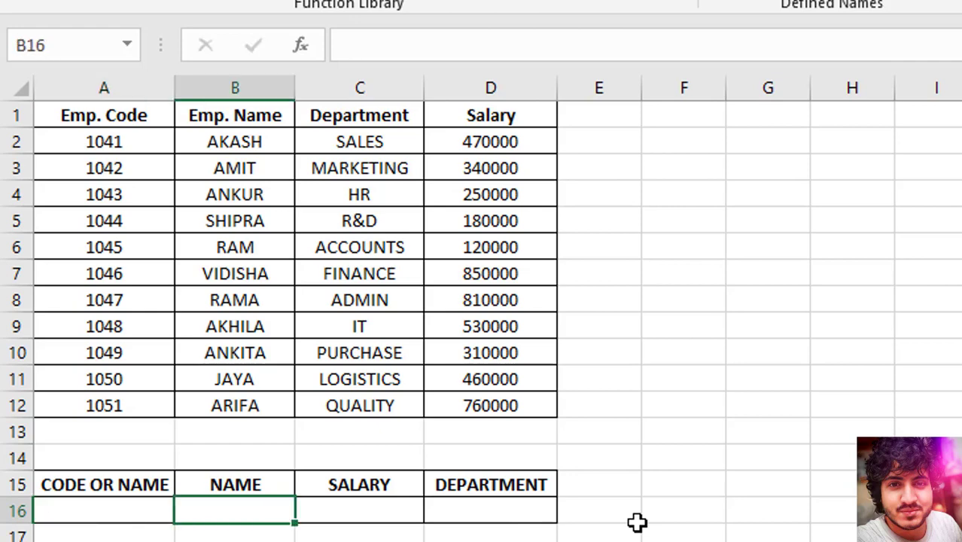
pyautogui.write('=ISTE')
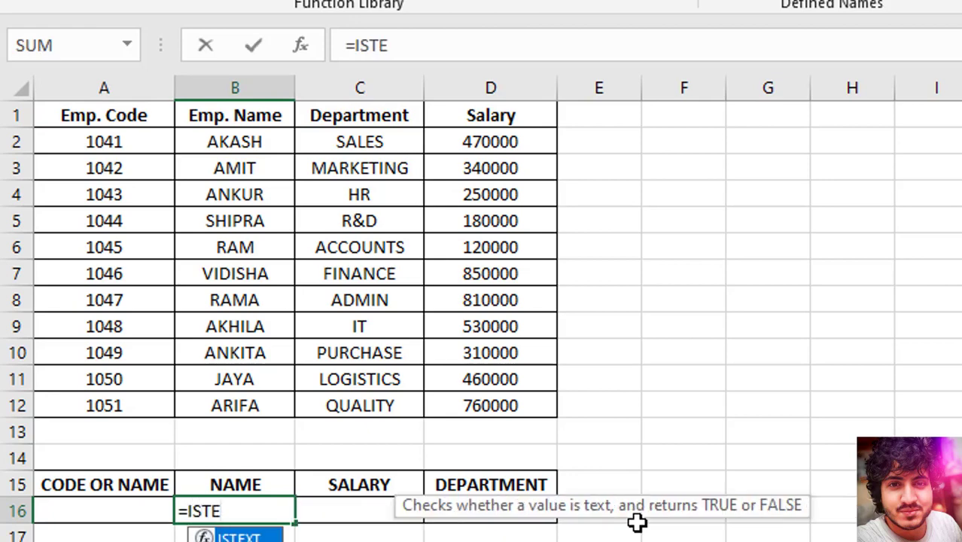
pyautogui.press('Tab')
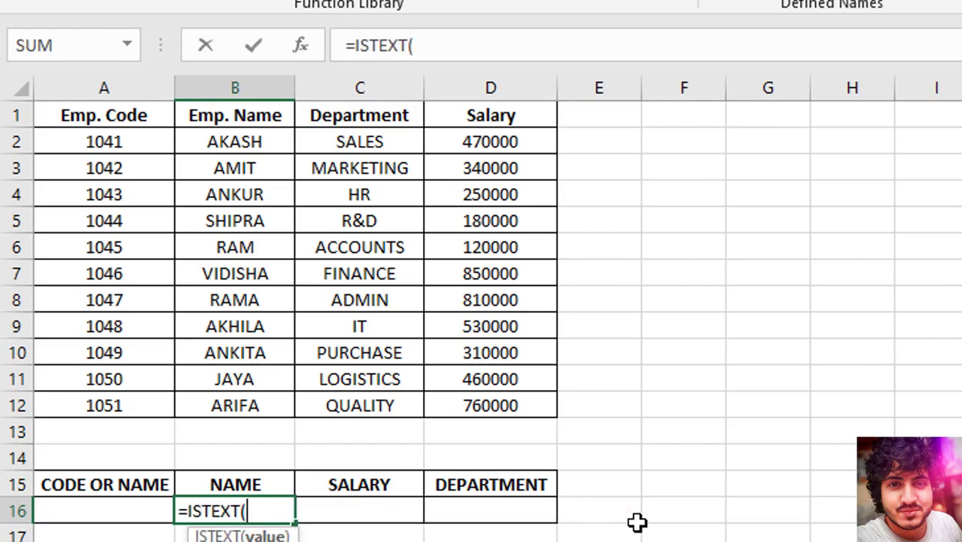
pyautogui.click(122, 510)
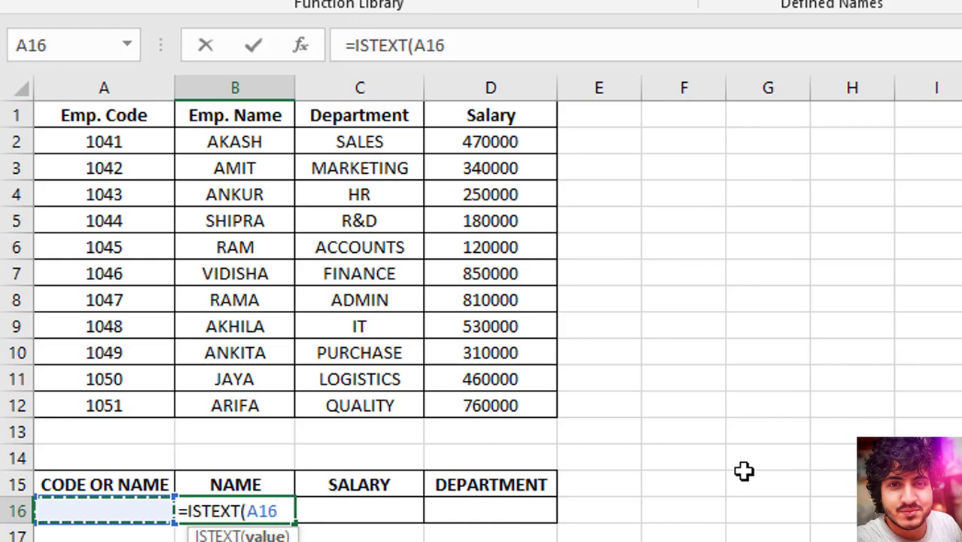
pyautogui.write(')')
pyautogui.press('Return')
pyautogui.press('Up')
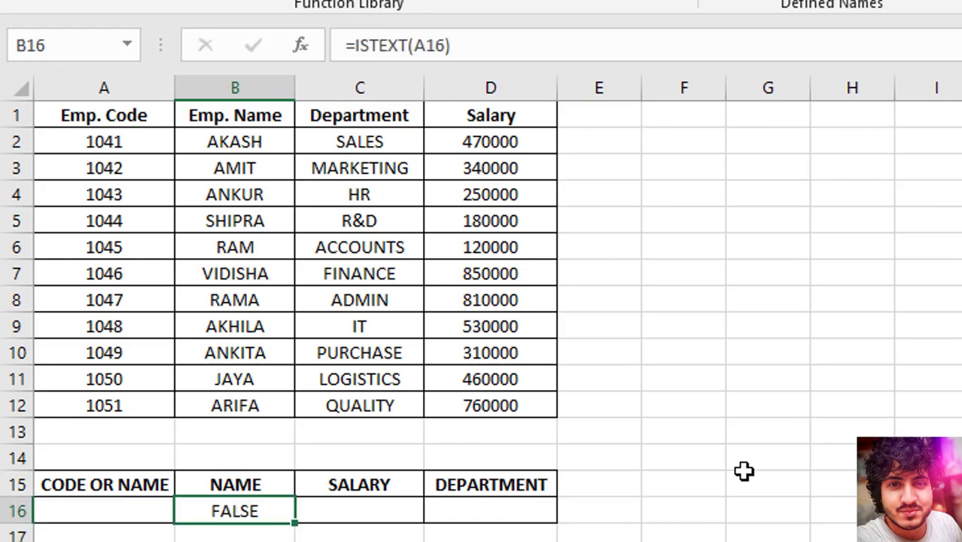
# Enter 101 in cell A16 and check how the ISTEXT formula in B16 evaluates a number.
pyautogui.press('Left')
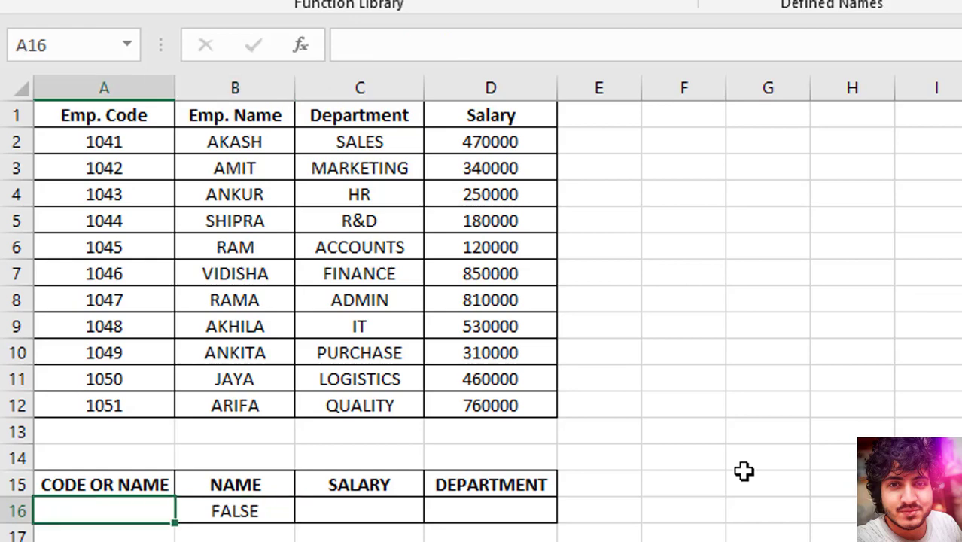
pyautogui.write('101')
pyautogui.press('Return')
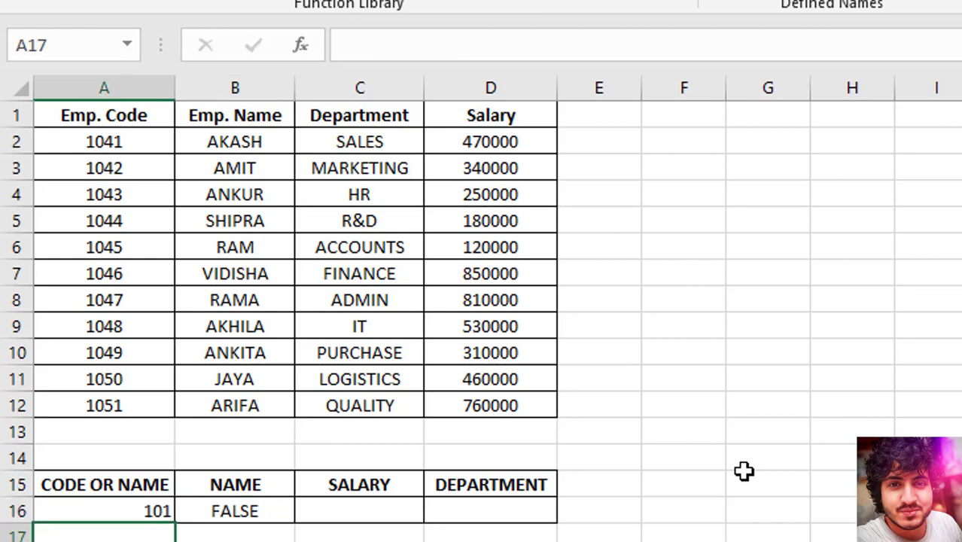
pyautogui.press('Up')
pyautogui.press('Right')
# Replace the entry in A16 with the text NAME and check the ISTEXT result in B16.
pyautogui.press('Left')
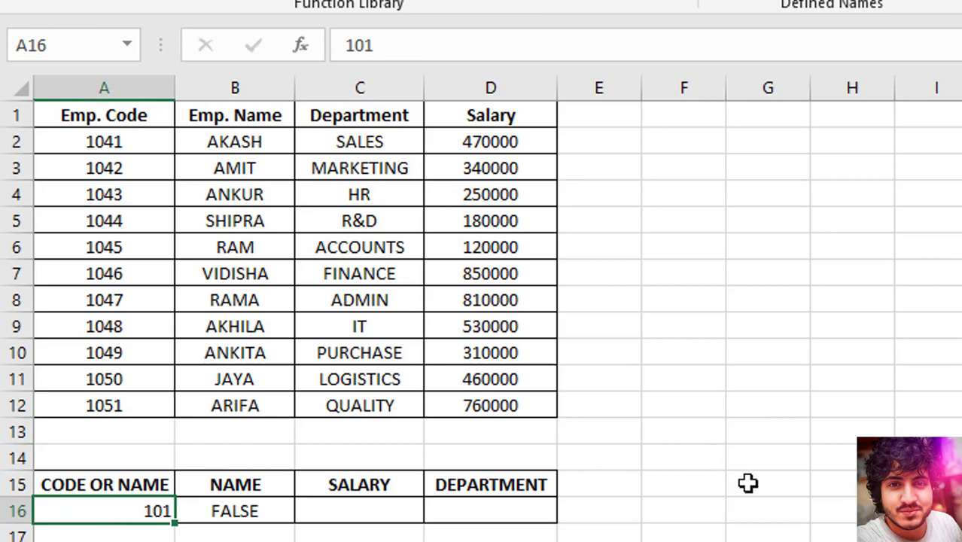
pyautogui.write('NAME')
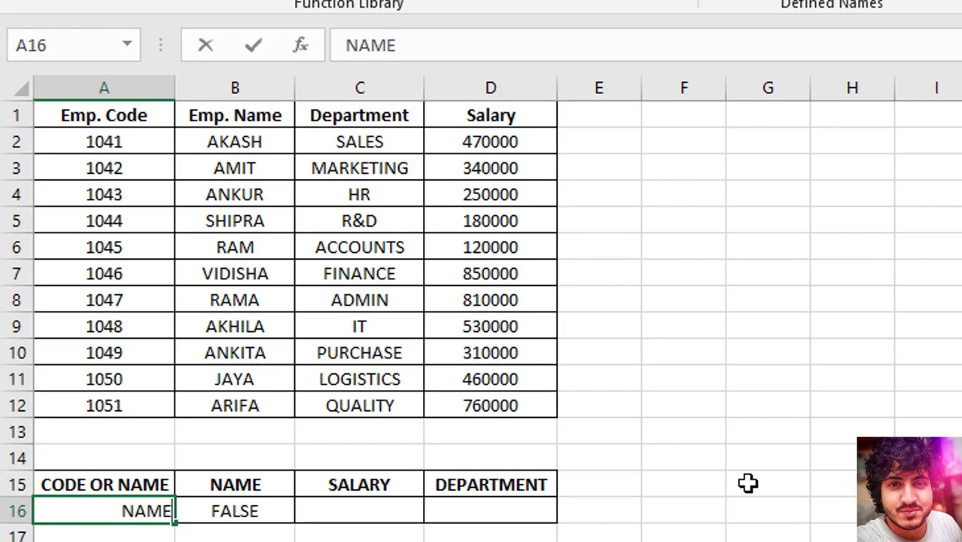
pyautogui.press('Return')
pyautogui.press('Up')
pyautogui.press('Right')
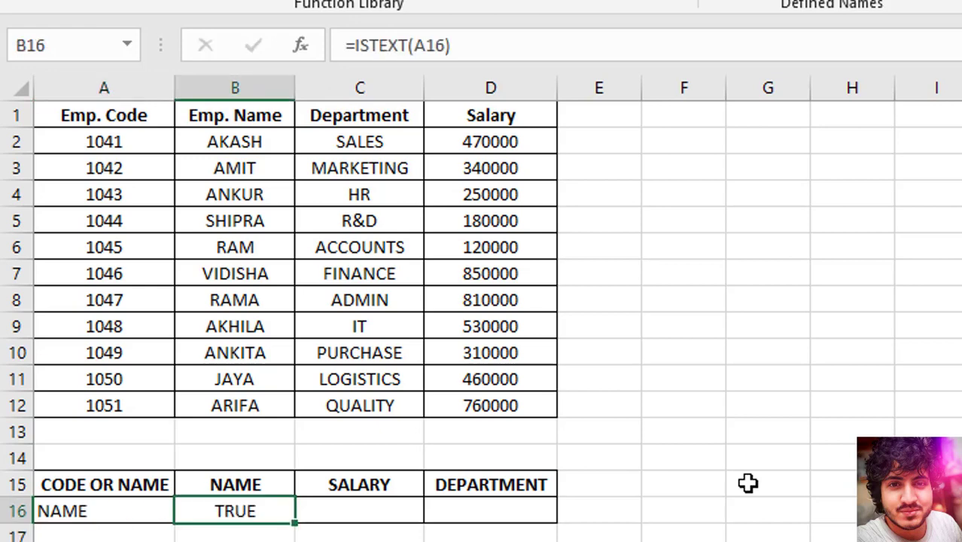
pyautogui.press('Left')
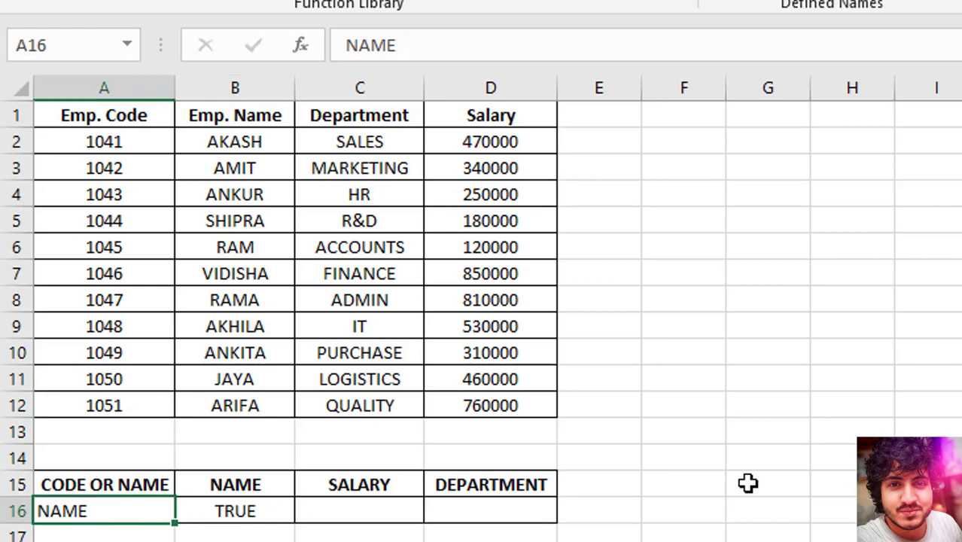
pyautogui.press('Right')
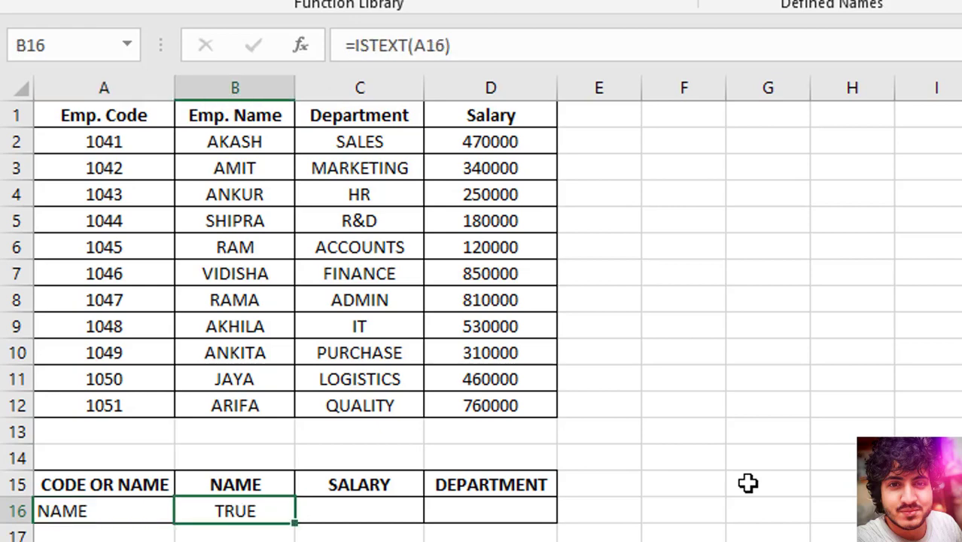
# Replace the text in A16 with the number 101 and recheck the ISTEXT result in B16.
pyautogui.press('Left')
pyautogui.write('101')
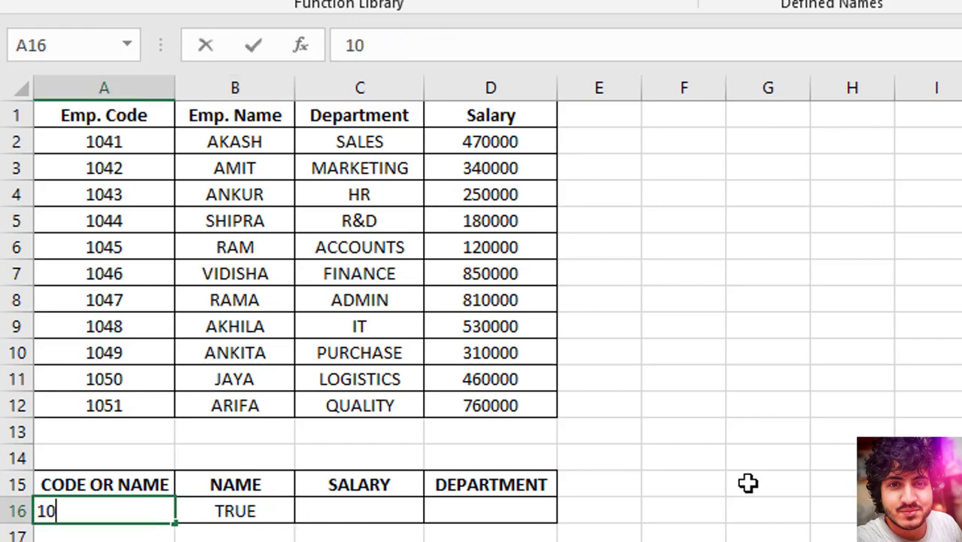
pyautogui.press('Return')
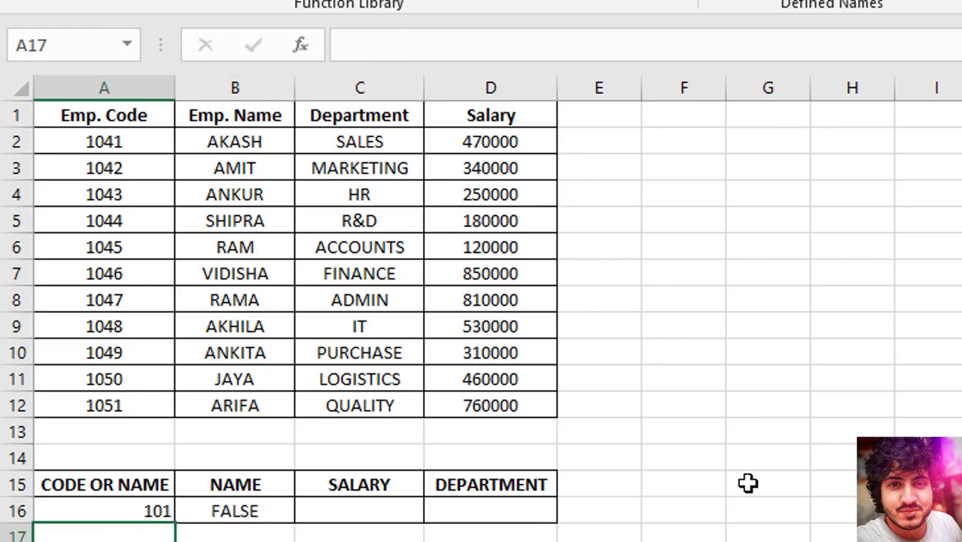
pyautogui.press('Right')
pyautogui.press('Up')
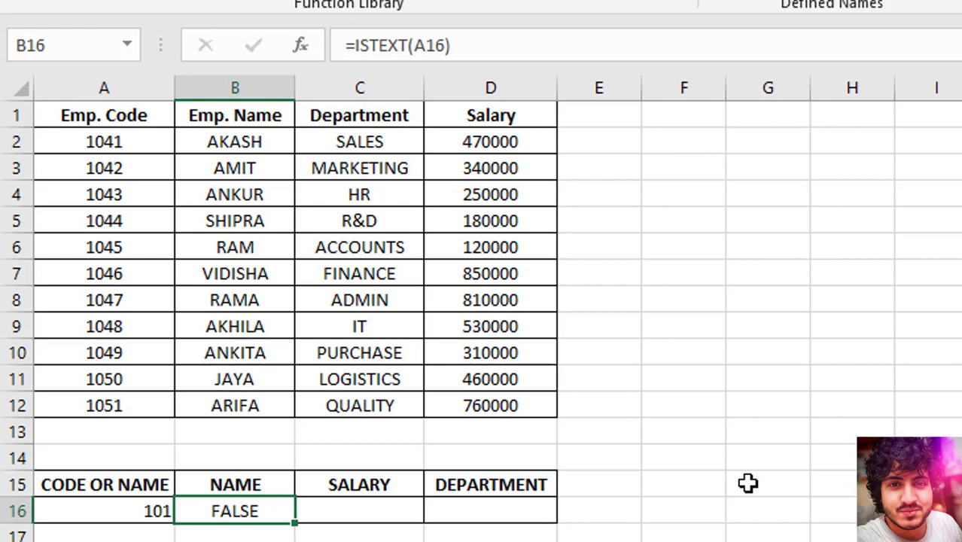
pyautogui.press('F2')
pyautogui.press('Escape')
# Clear the test entry and the ISTEXT formula from cells A16:B16.
pyautogui.press('Left')
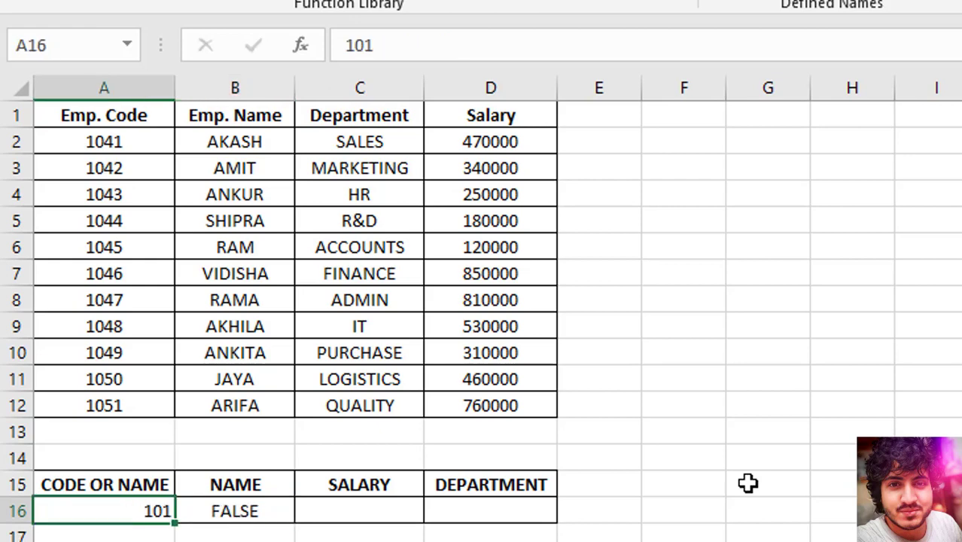
pyautogui.hotkey('shift', 'Right')
pyautogui.press('Delete')
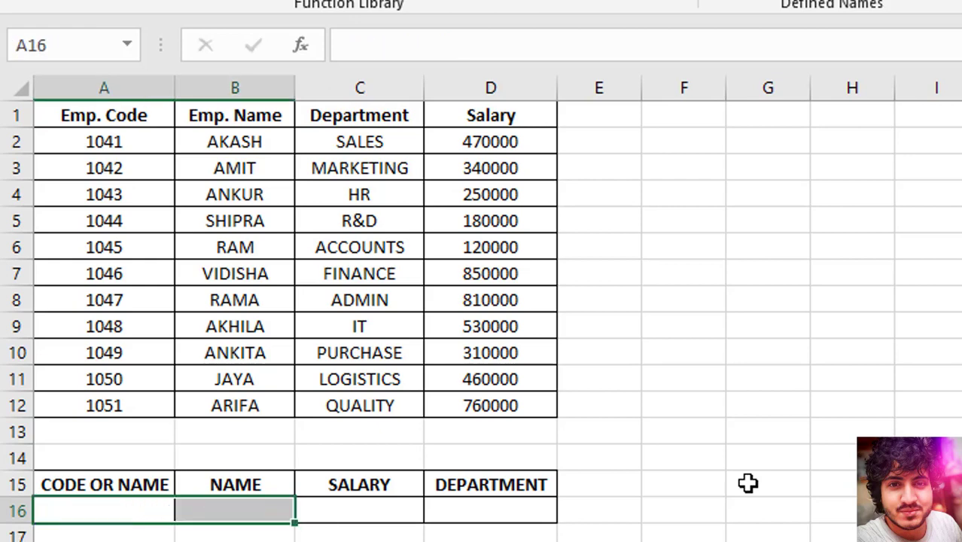
# Begin an IF formula in B16 with the test ISTEXT(A16) and an empty string "" as the value if true.
pyautogui.press('Right')
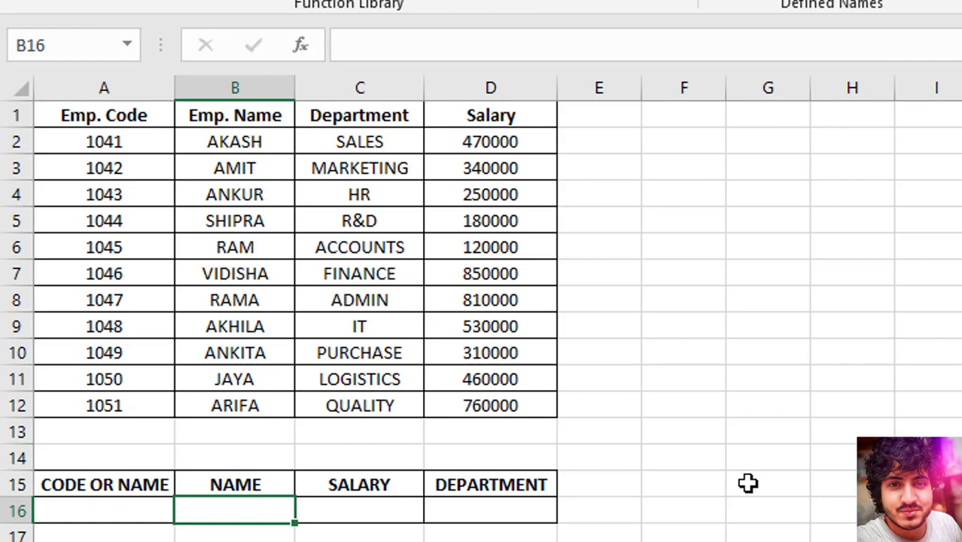
pyautogui.write('=I')
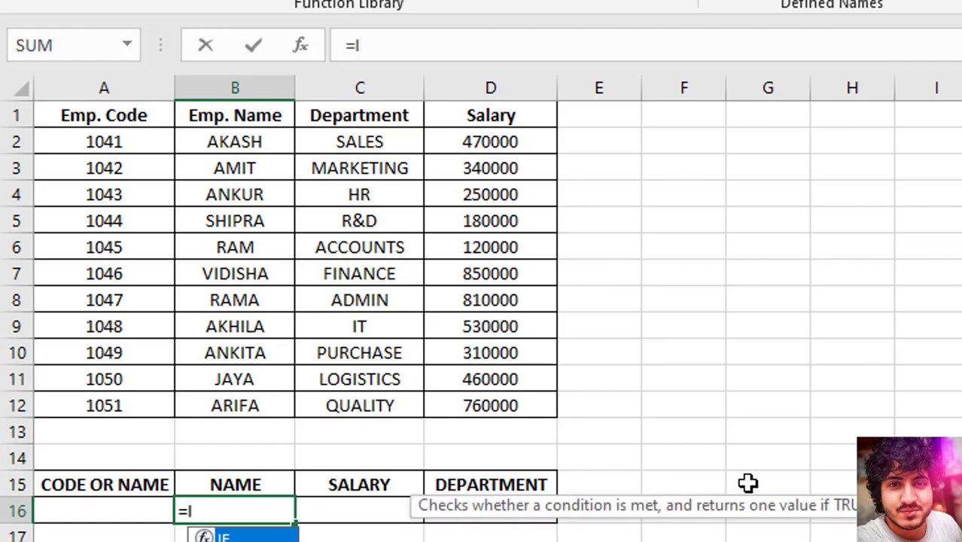
pyautogui.write('F(ISTEXT(')
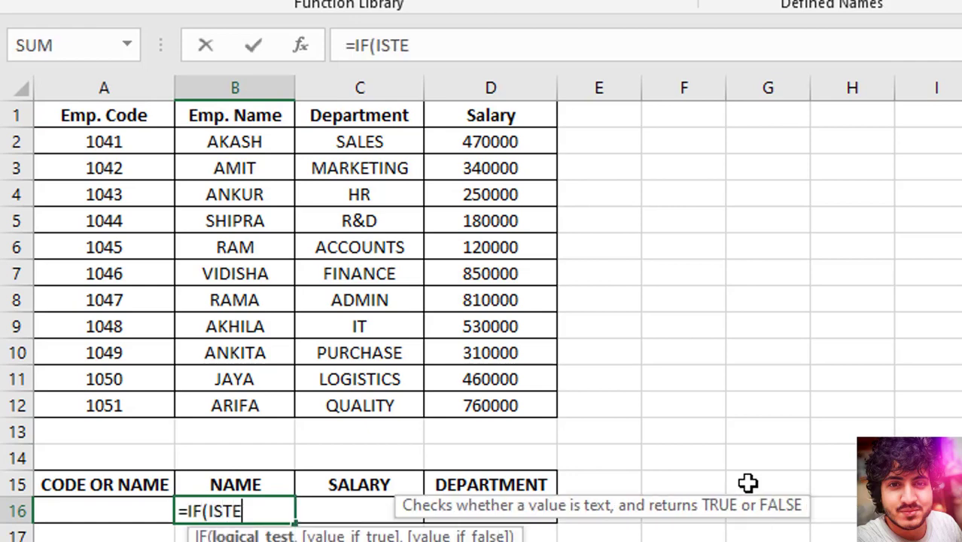
pyautogui.click(113, 503)
pyautogui.write(')')
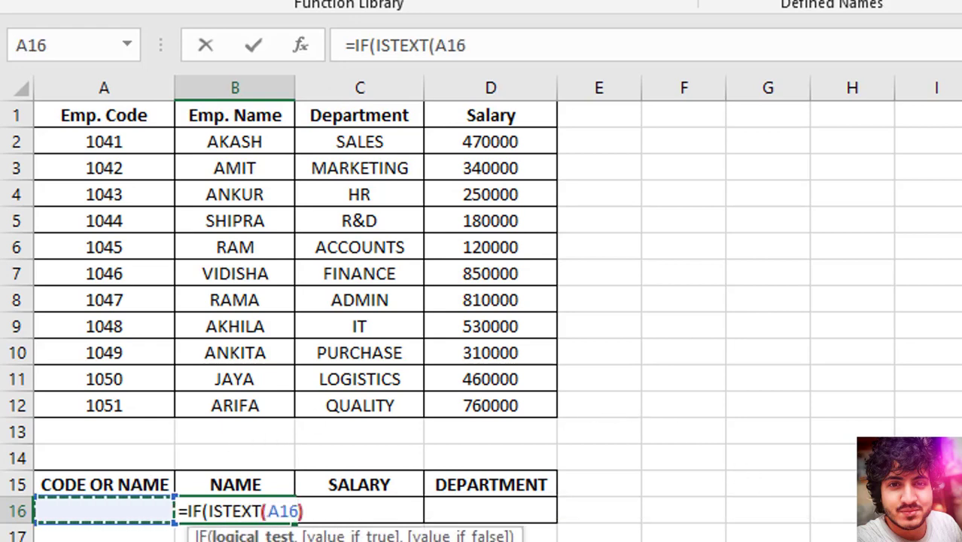
pyautogui.write(',')
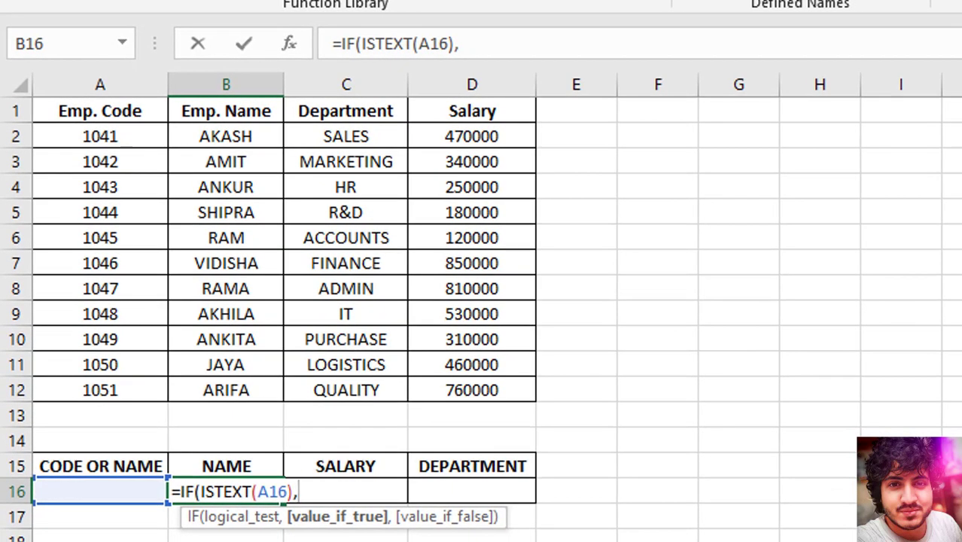
pyautogui.write('""')
pyautogui.write(',')
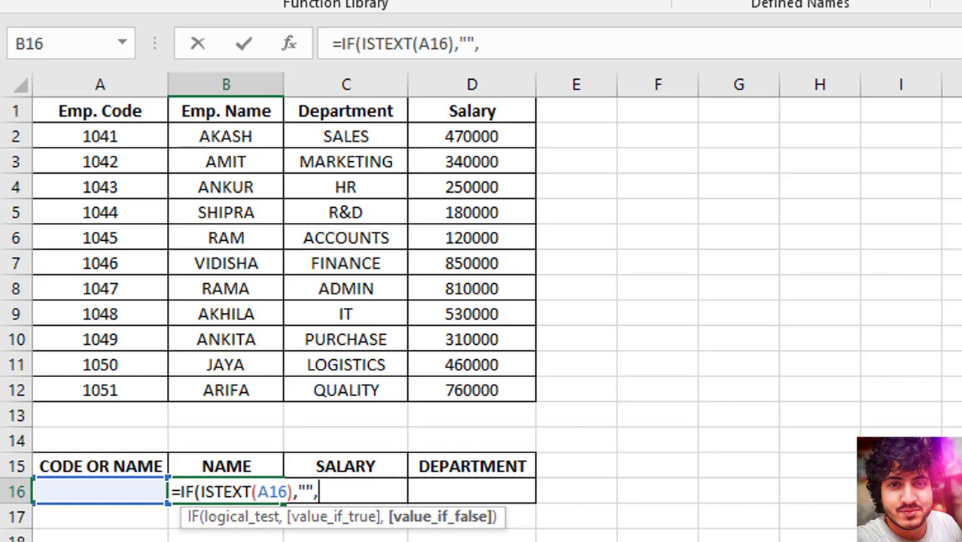
# Complete the B16 formula with VLOOKUP(A16,CODE,2,FALSE) as the value if false.
pyautogui.write('V')
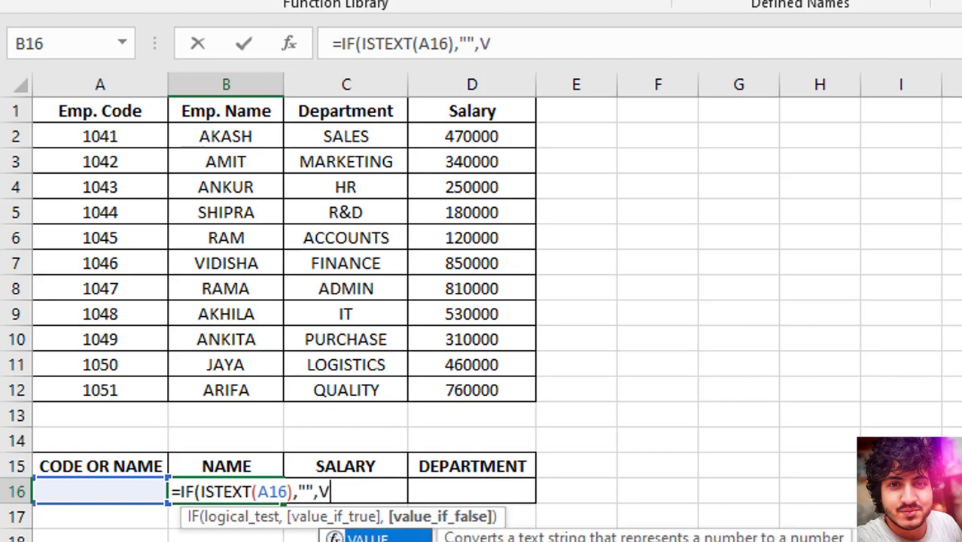
pyautogui.write('LOOKUP(')
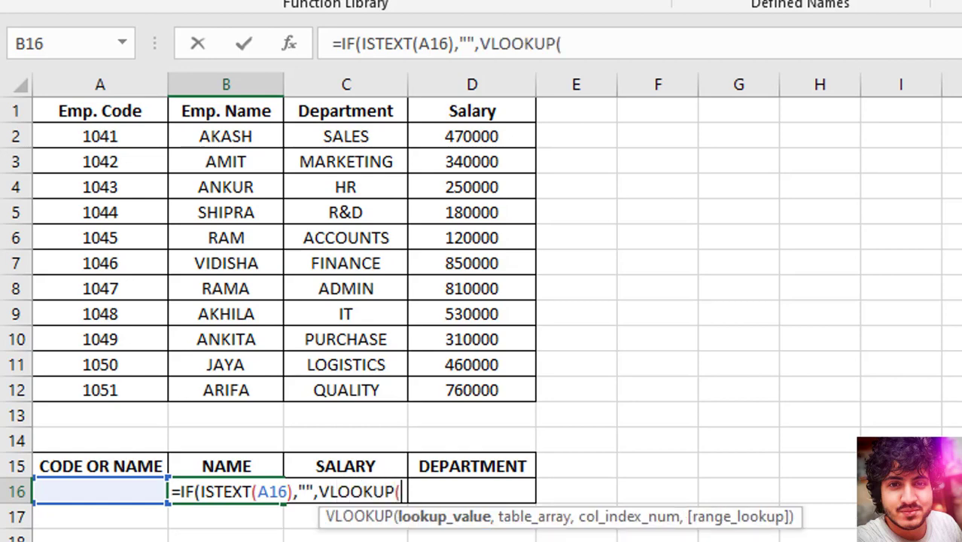
pyautogui.click(101, 491)
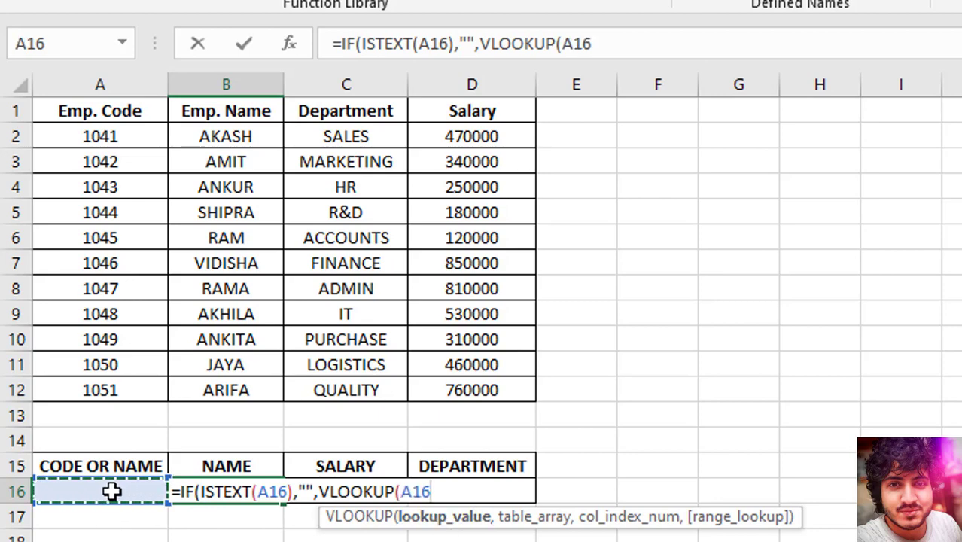
pyautogui.write(',')
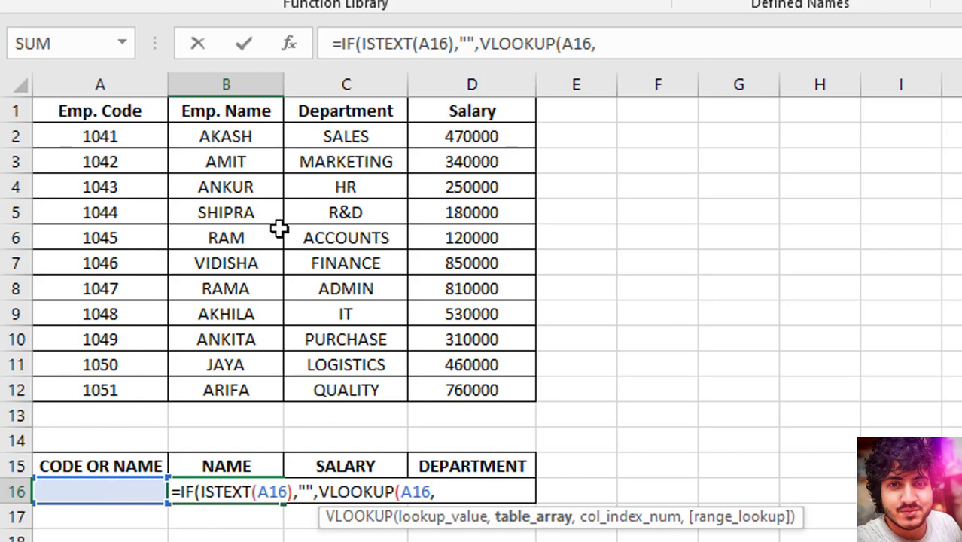
pyautogui.write('CODE')
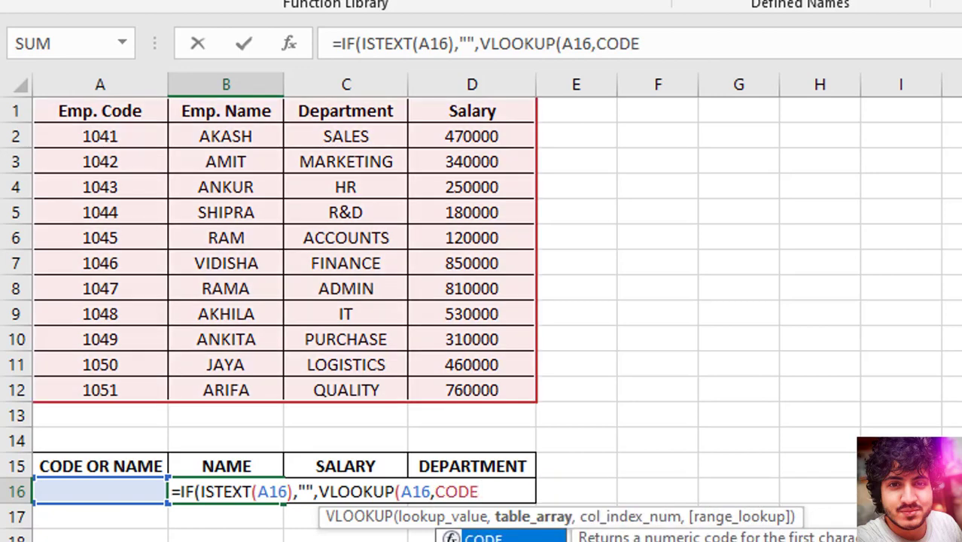
pyautogui.write(',')
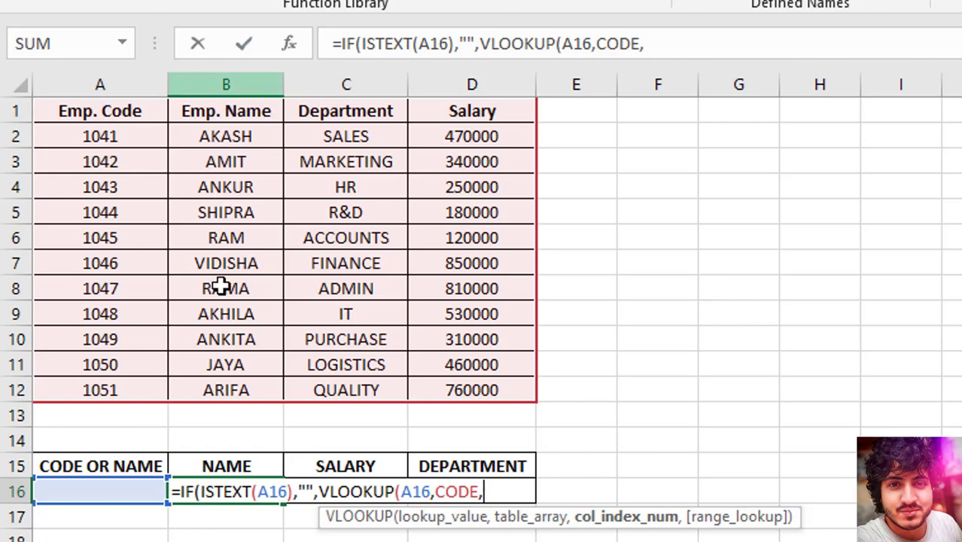
pyautogui.write('2')
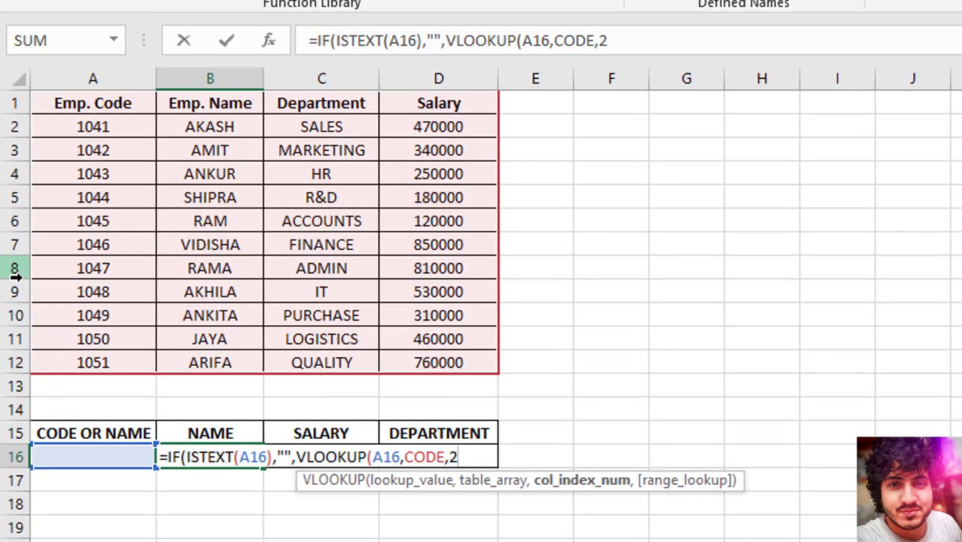
pyautogui.write(',')
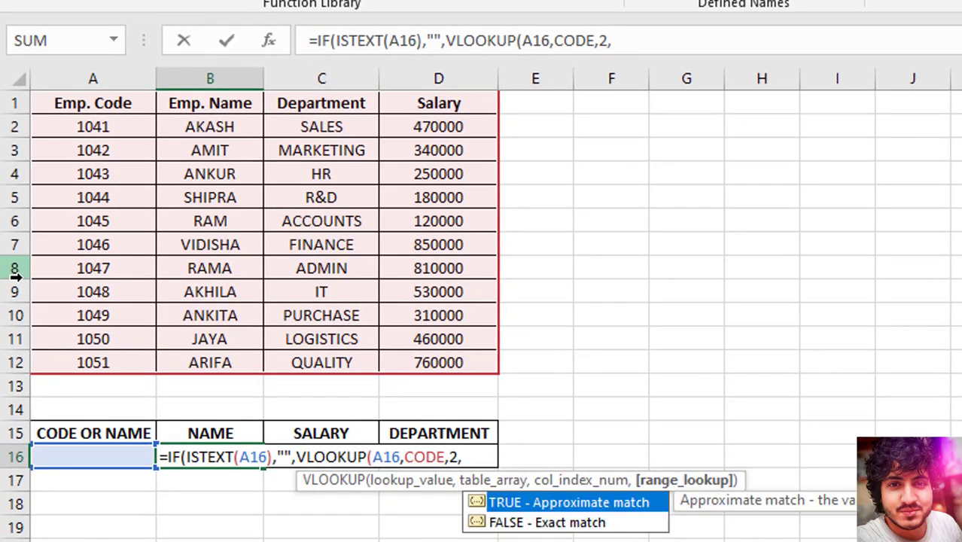
pyautogui.click(520, 526)
pyautogui.doubleClick(519, 527)
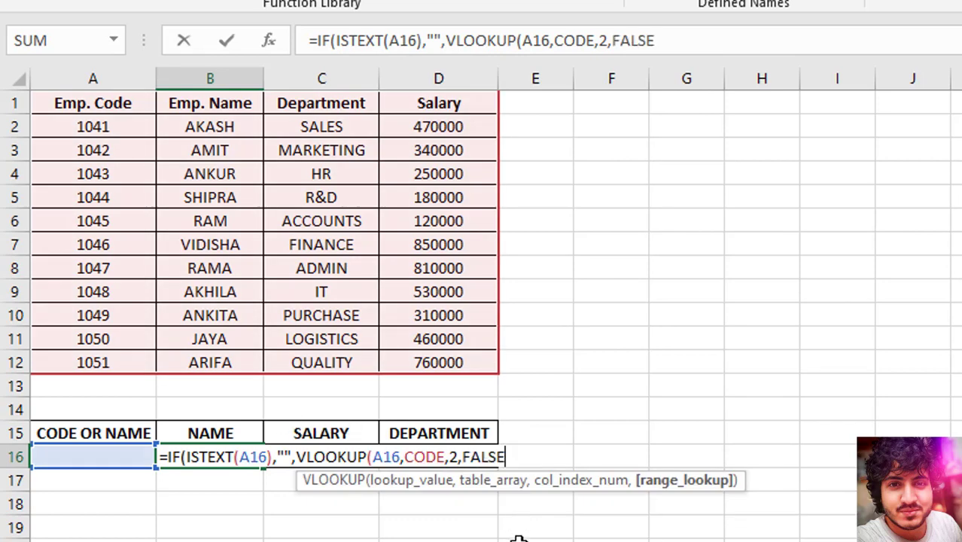
pyautogui.write(')')
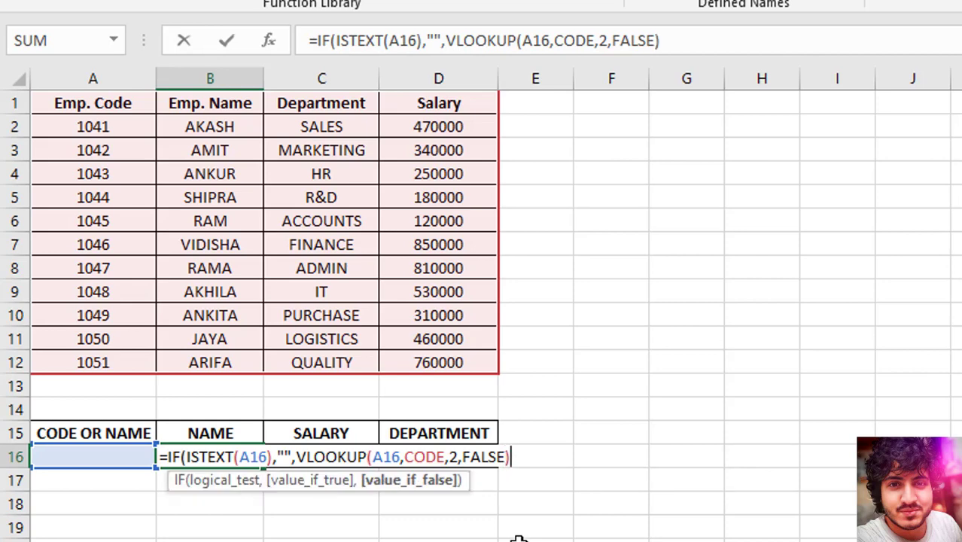
pyautogui.press('Return')
pyautogui.press('Up')
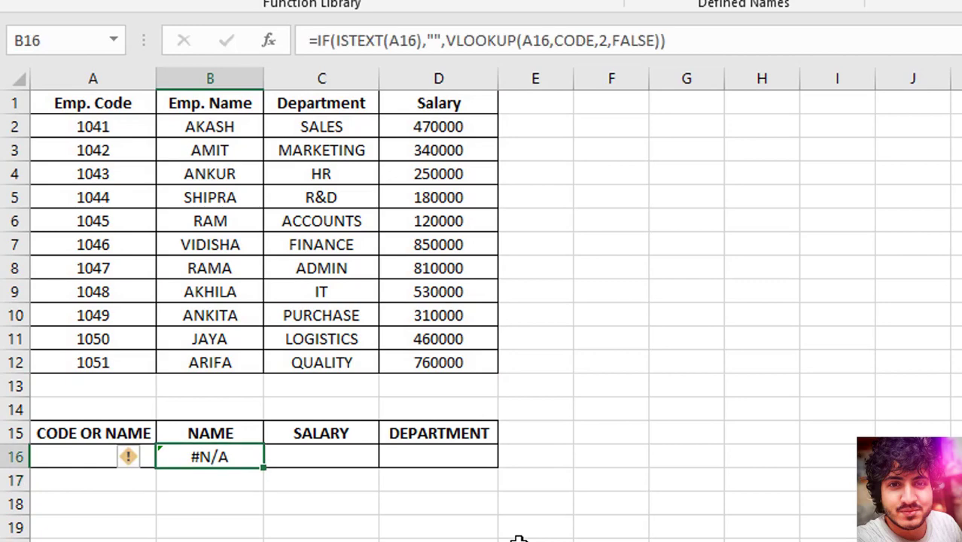
pyautogui.press('Left')
pyautogui.press('Right')
pyautogui.press('Right')
pyautogui.press('Left')
pyautogui.write('AKA')
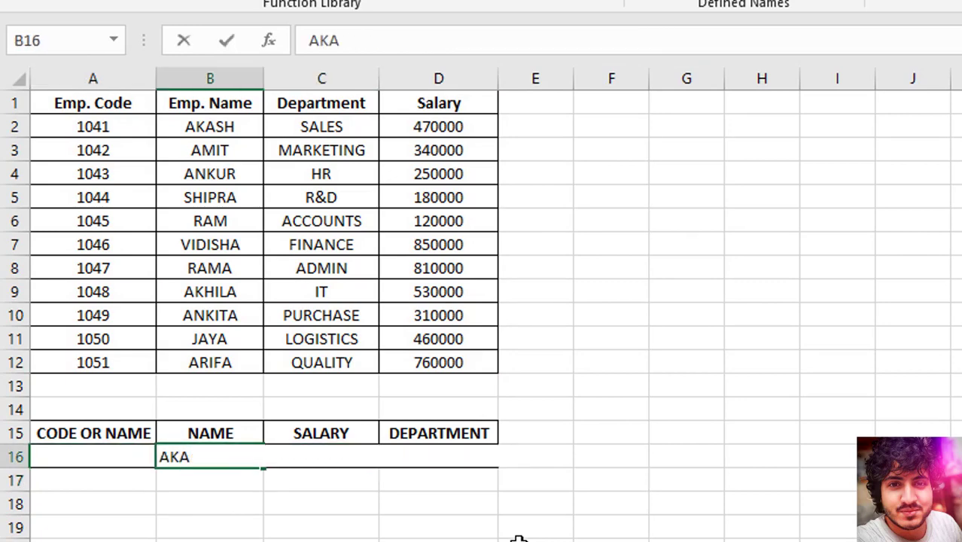
pyautogui.press('Escape')
# Enter the first employee's name in A16 and check how the B16 formula handles a text entry.
pyautogui.press('Left')
pyautogui.write('AKASH')
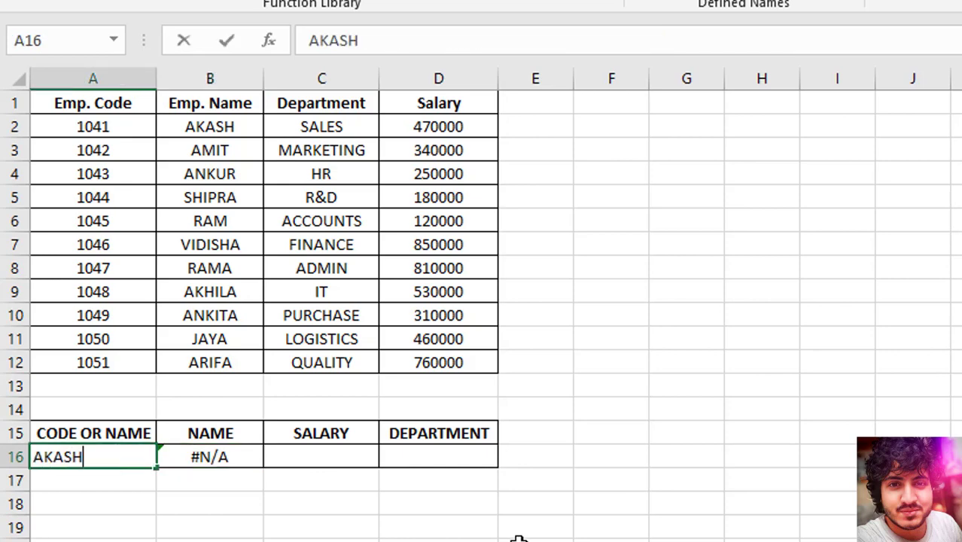
pyautogui.press('Return')
pyautogui.press('Up')
pyautogui.press('Right')
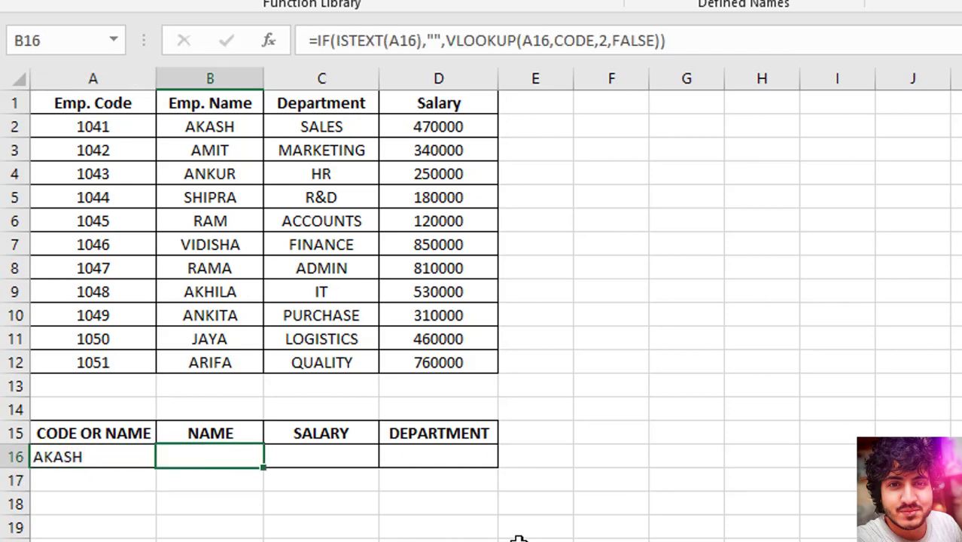
pyautogui.press('Left')
pyautogui.press('Right')
pyautogui.press('F2')
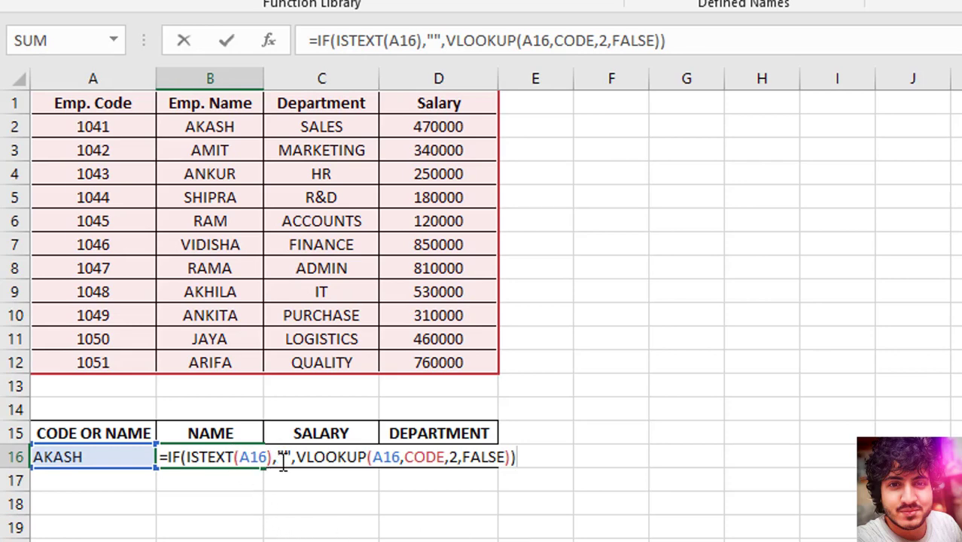
pyautogui.press('Escape')
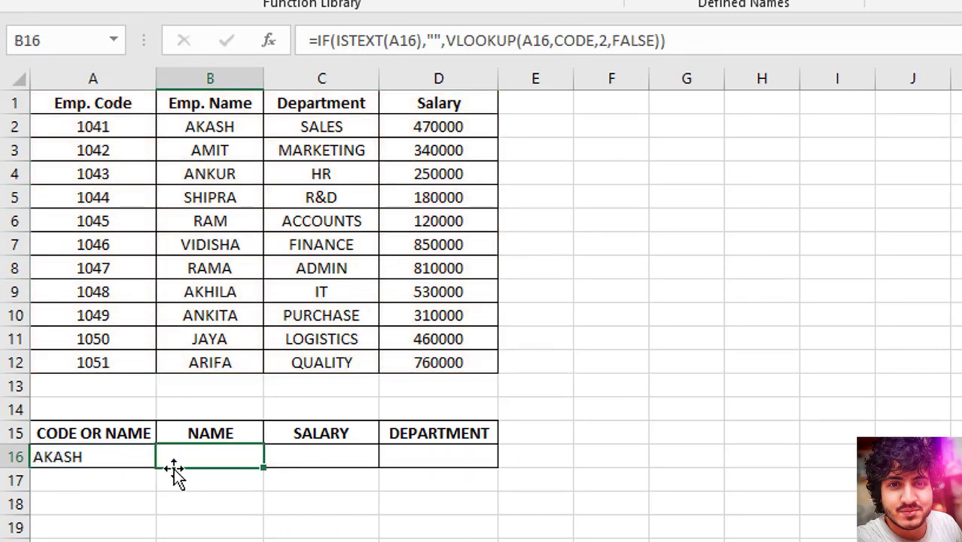
# Replace the entry in A16 with the employee code from A2 and check the name lookup in B16.
pyautogui.click(125, 457)
pyautogui.write('1041')
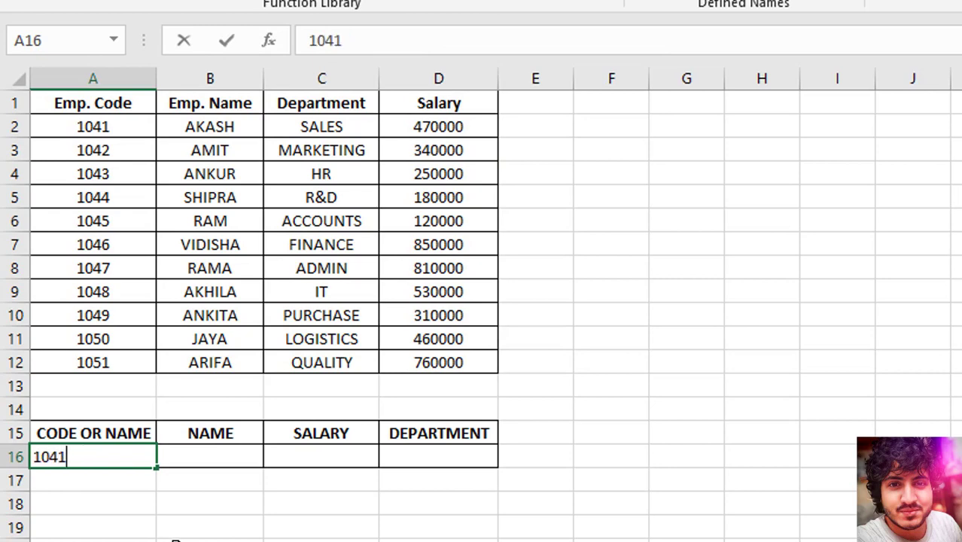
pyautogui.press('Return')
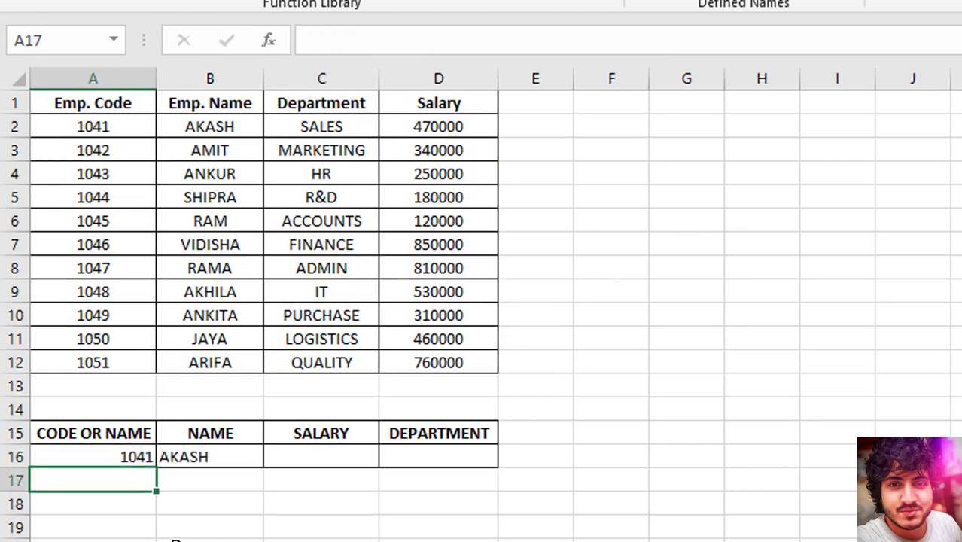
pyautogui.press('Up')
pyautogui.press('Right')
pyautogui.press('Right')
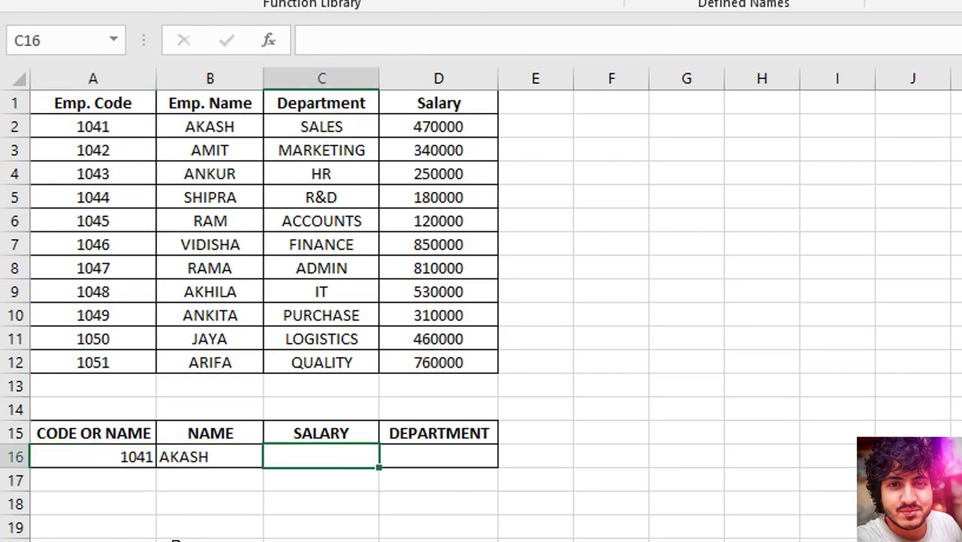
pyautogui.press('Left')
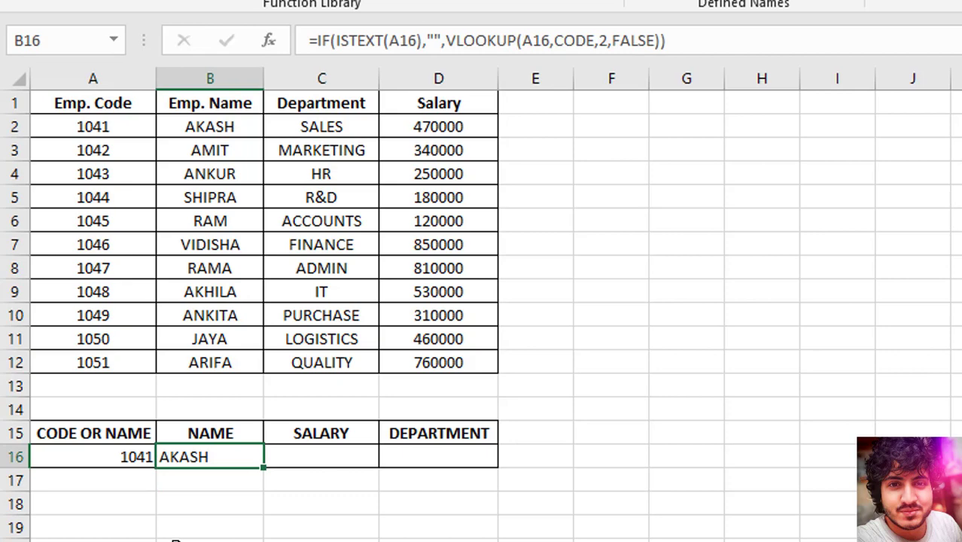
# Begin an IF formula in C16 with ISTEXT(A16) as the logical test.
pyautogui.press('Right')
pyautogui.press('Right')
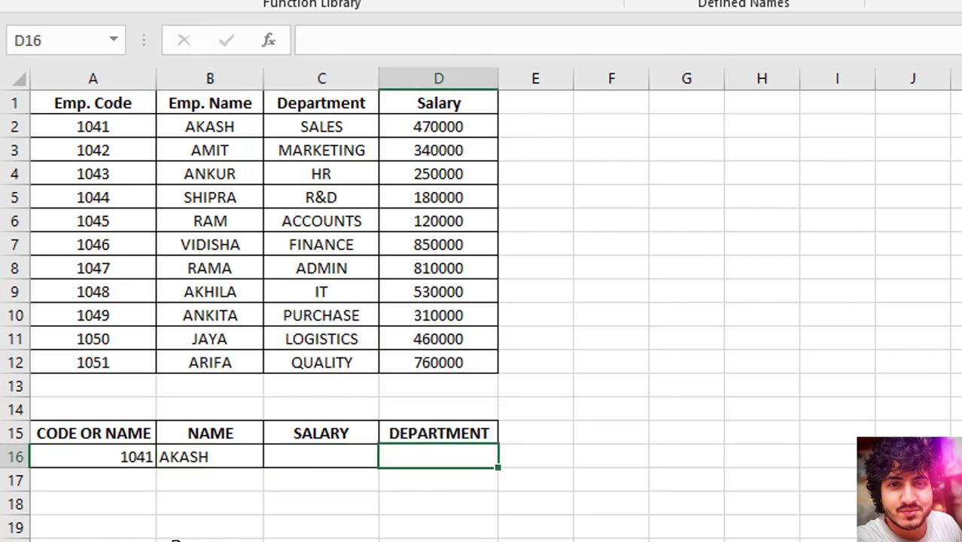
pyautogui.press('Left')
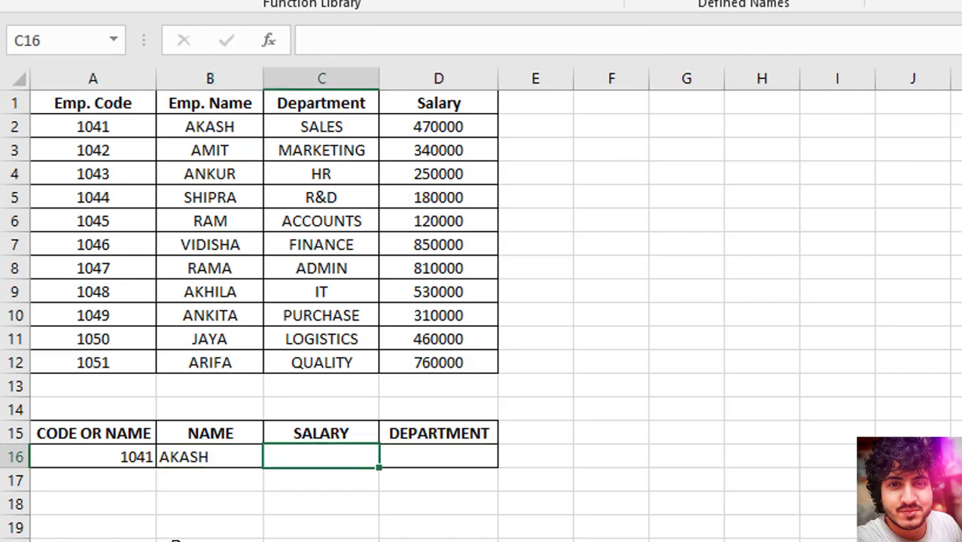
pyautogui.write('=')
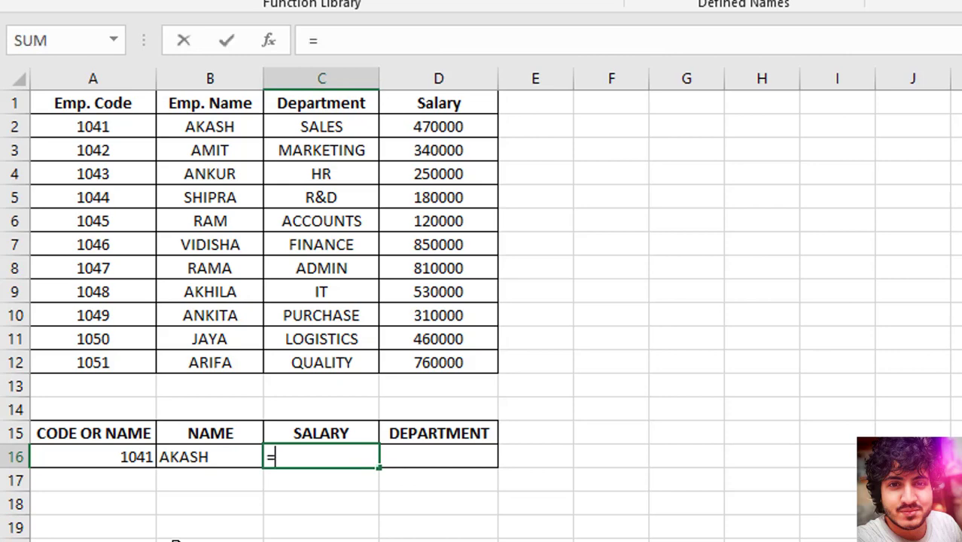
pyautogui.write('IF(ISTE')
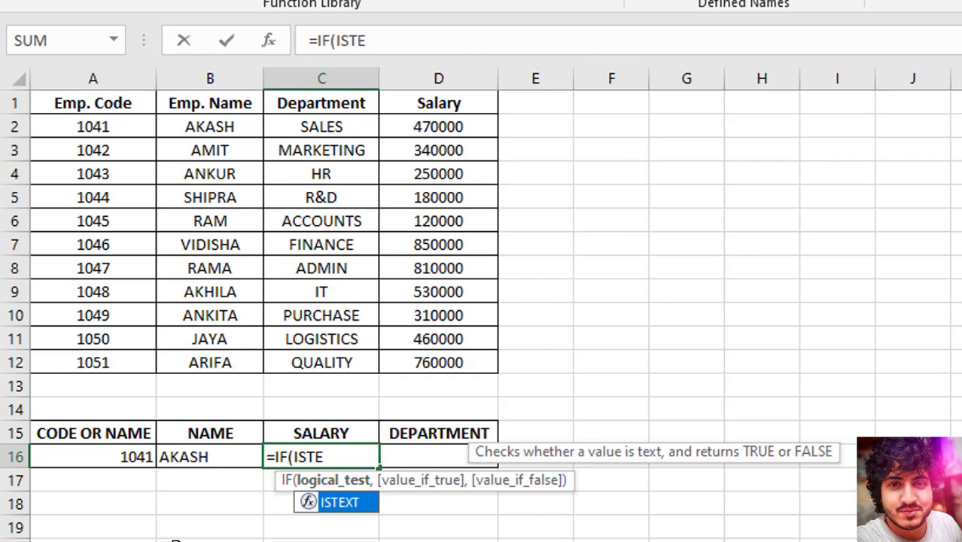
pyautogui.press('Tab')
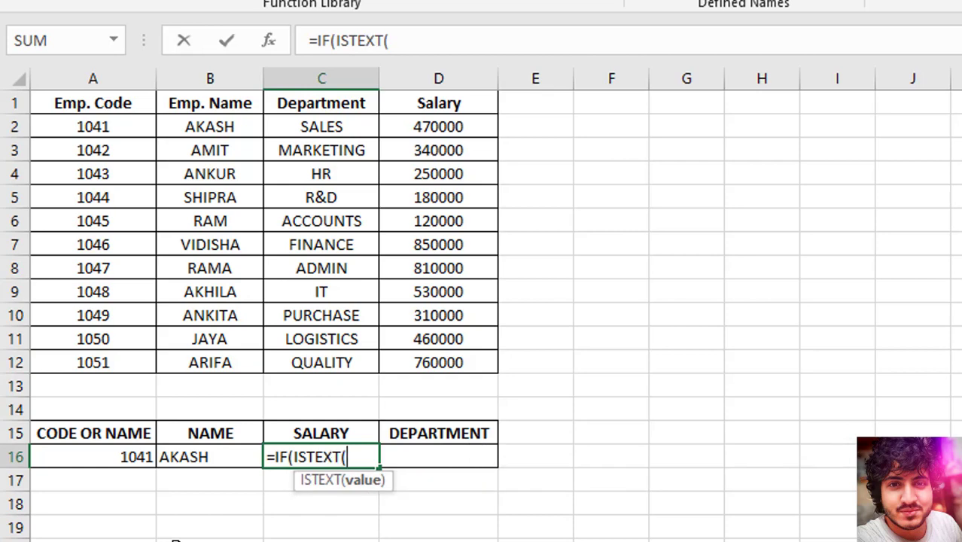
pyautogui.press('Left')
pyautogui.press('Left')
pyautogui.write(')')
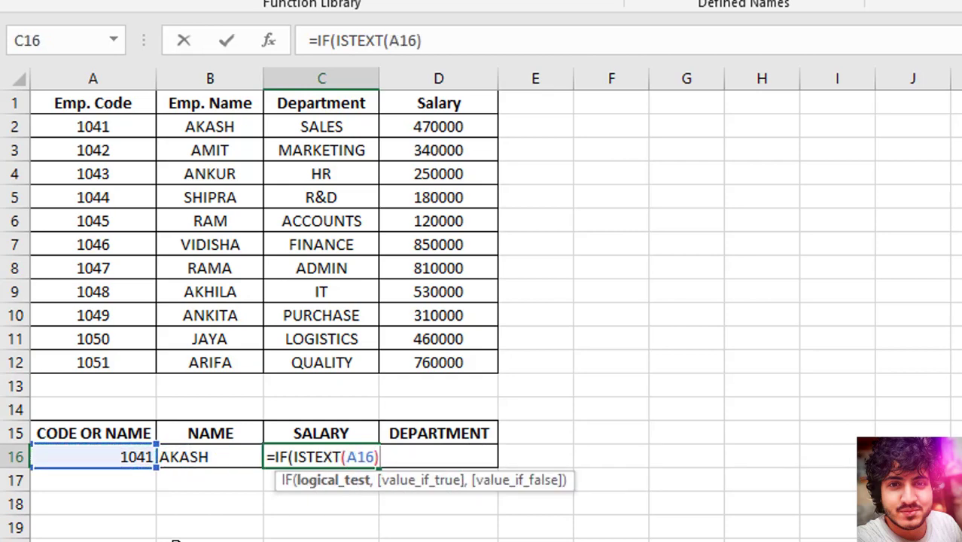
pyautogui.write(',')
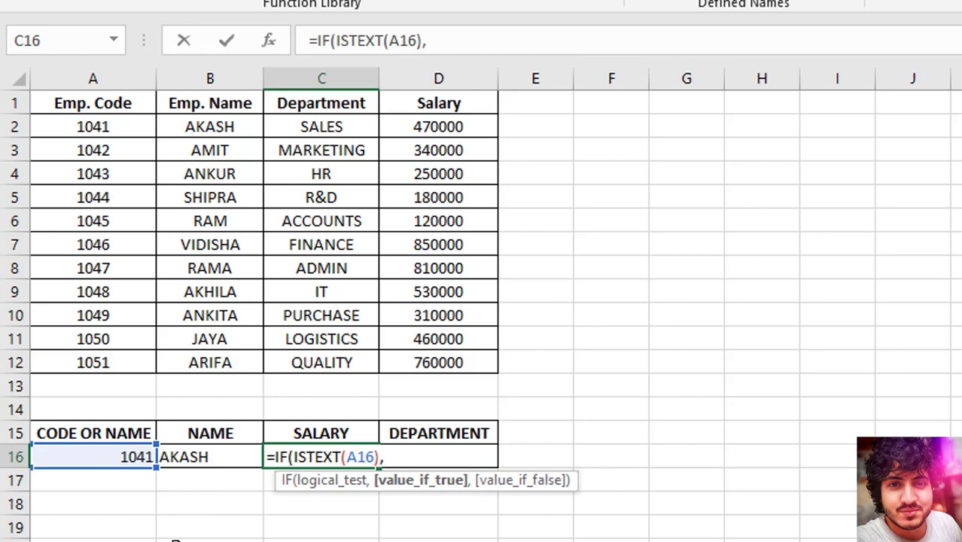
# Add VLOOKUP(A16,NAME,3,0) as the value if true and enter the C16 formula.
pyautogui.write('VLOO')
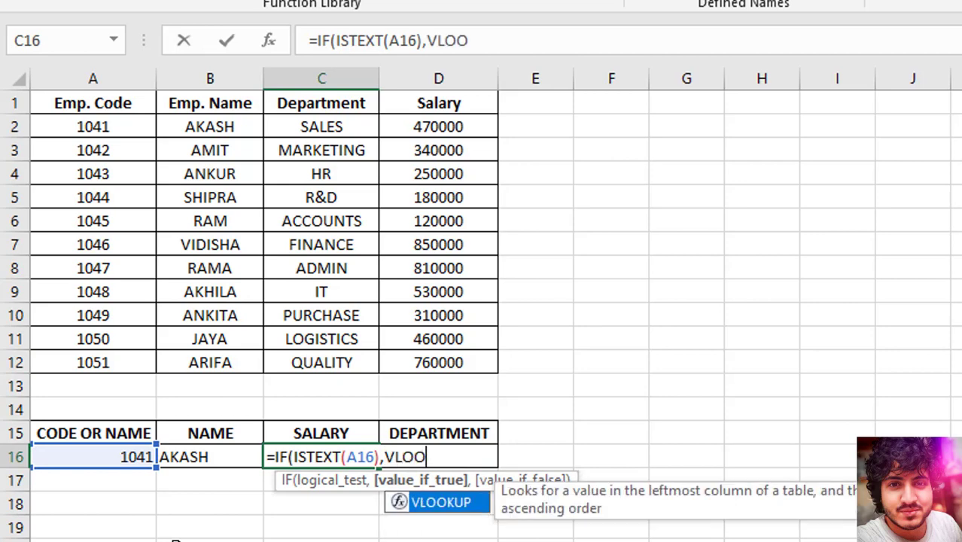
pyautogui.write('KUP(')
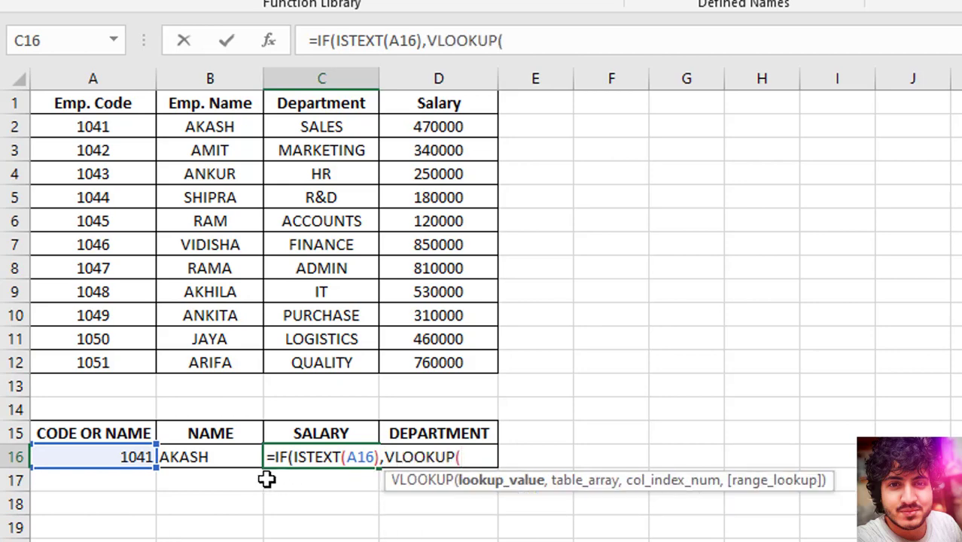
pyautogui.click(106, 456)
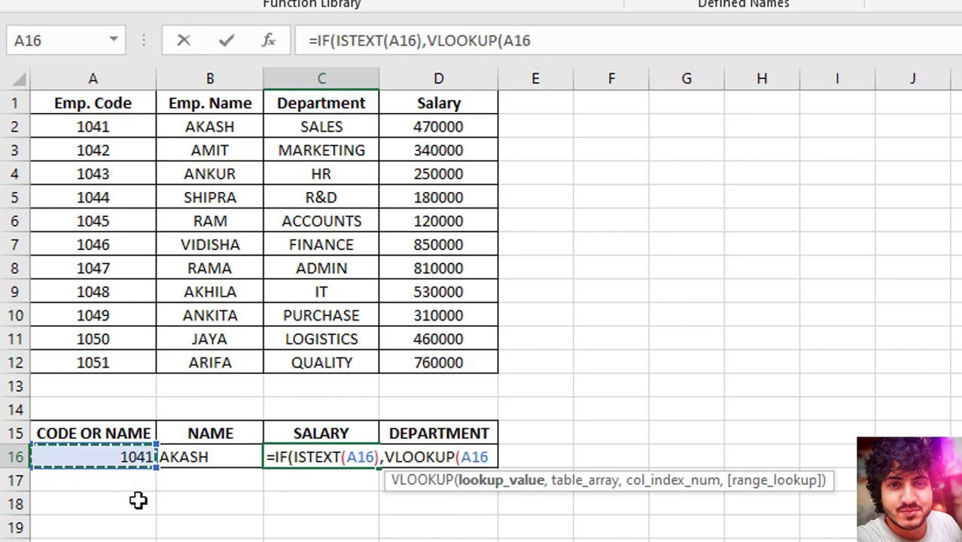
pyautogui.write(',')
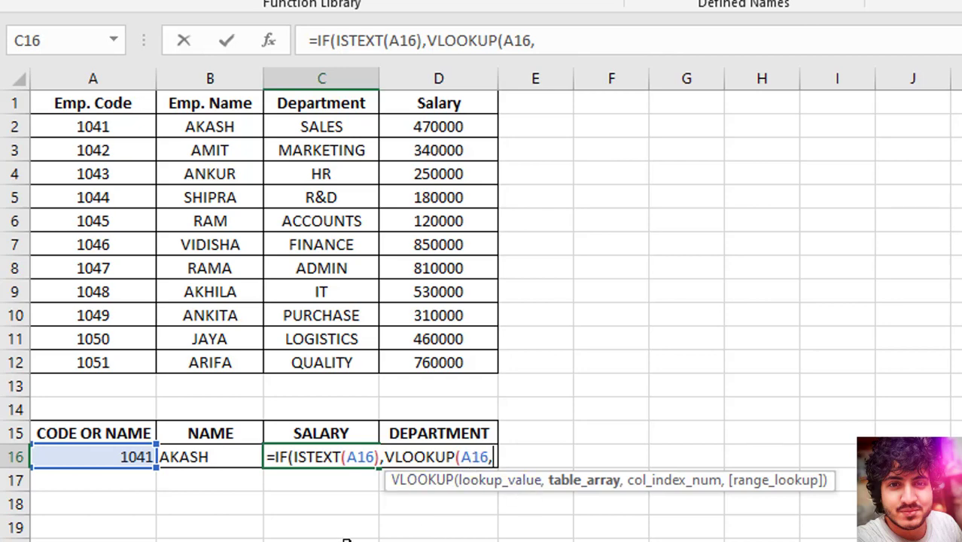
pyautogui.write('NAME,')
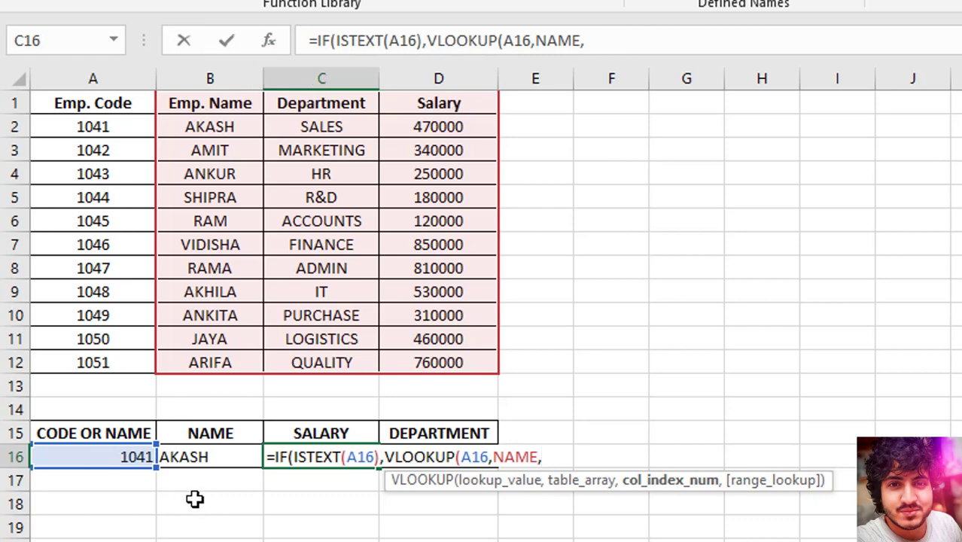
pyautogui.write('3,')
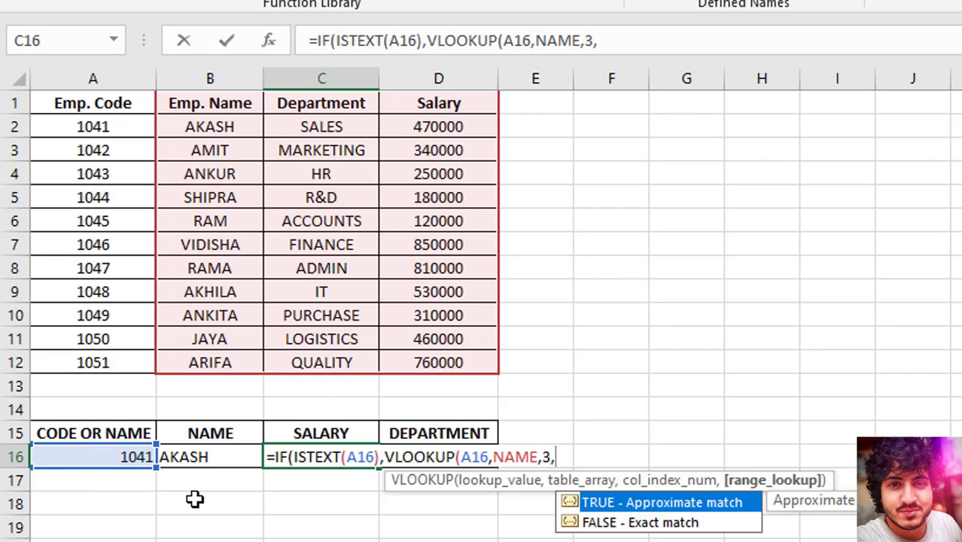
pyautogui.write('0))')
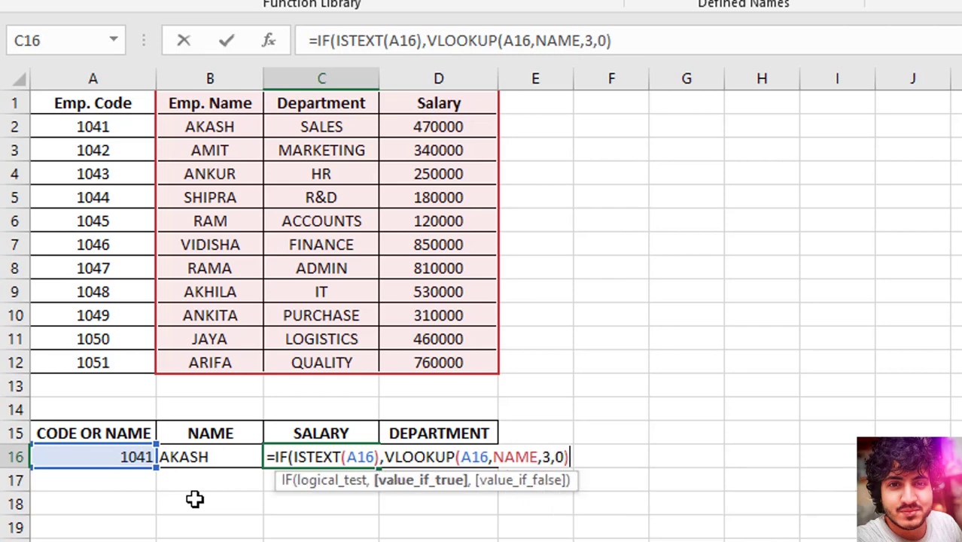
pyautogui.press('Return')
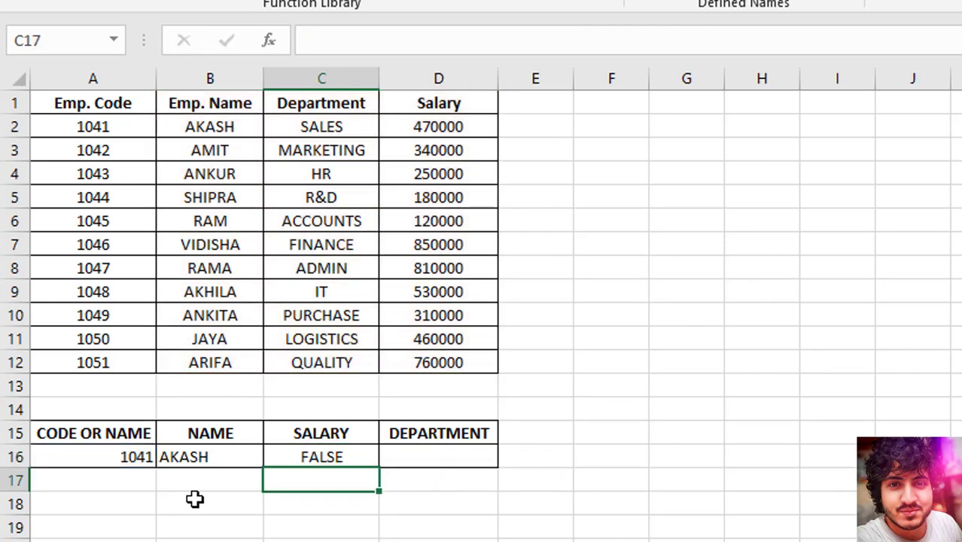
# Enter the first employee's name in A16 and check the salary lookup in C16.
pyautogui.press('Up')
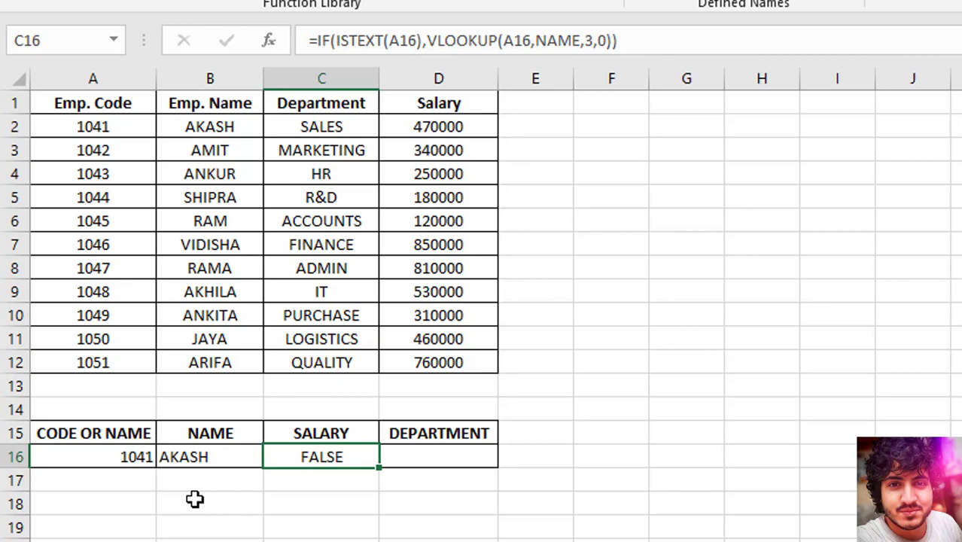
pyautogui.press('Left')
pyautogui.press('Left')
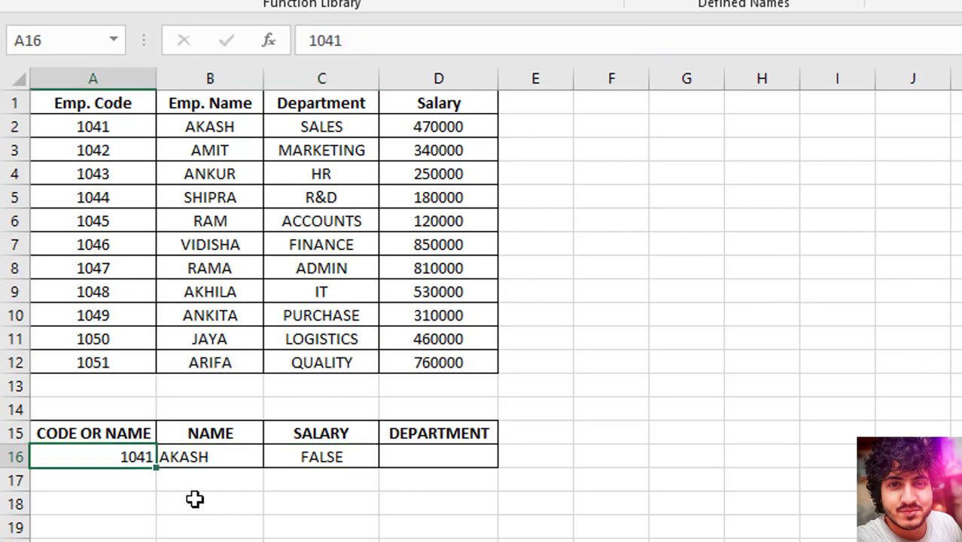
pyautogui.write('AKASH')
pyautogui.press('Return')
pyautogui.press('Up')
pyautogui.press('Right')
pyautogui.press('Right')
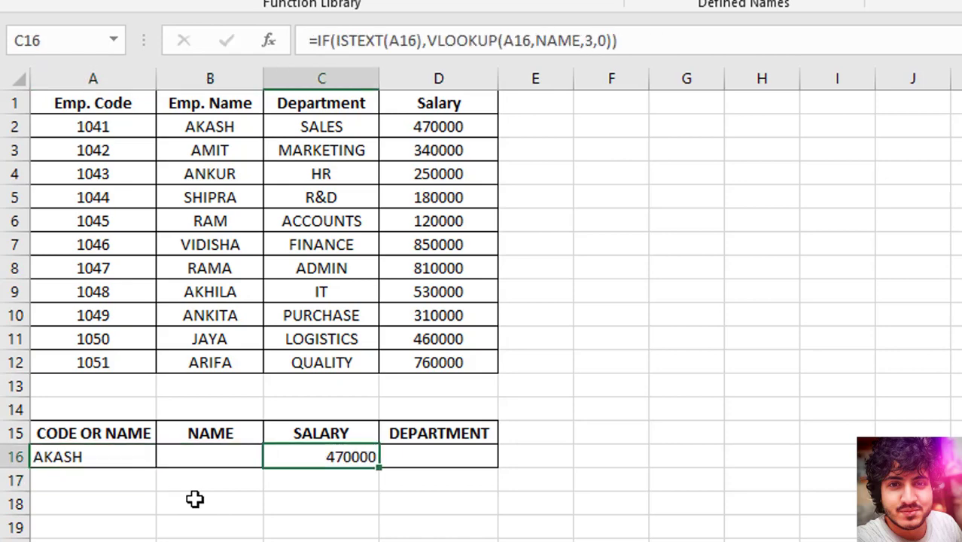
# Replace the entry in A16 with the employee code from A3 to test the salary lookup with a code.
pyautogui.press('Left')
pyautogui.press('Left')
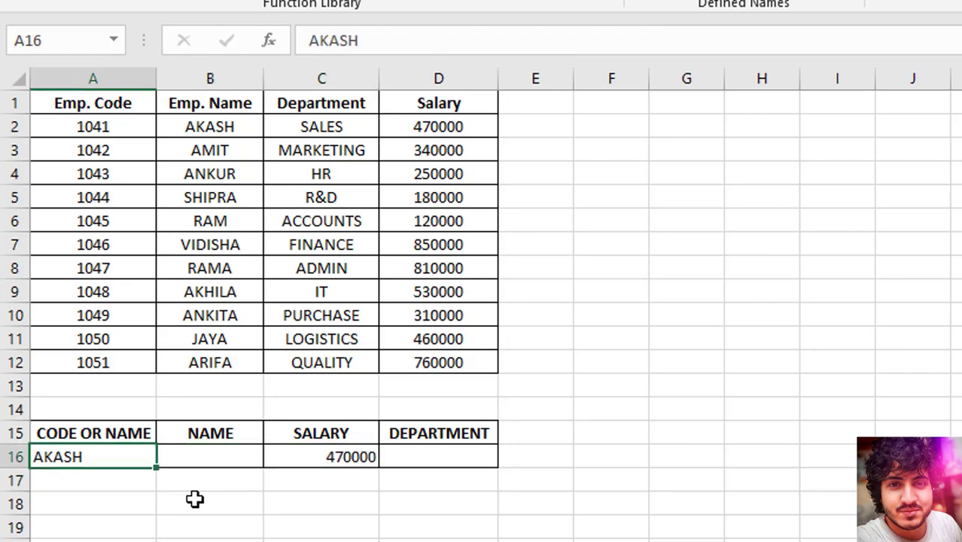
pyautogui.write('1042')
pyautogui.press('Return')
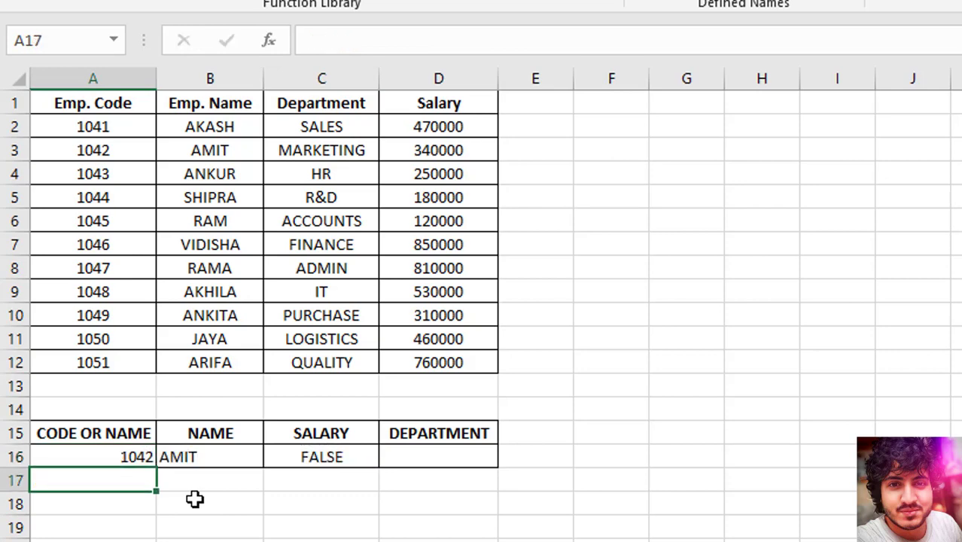
# Extend the C16 formula with a second VLOOKUP as the value if false, using A16 as its lookup value.
pyautogui.press('Up')
pyautogui.press('Right')
pyautogui.press('Right')
pyautogui.press('F2')
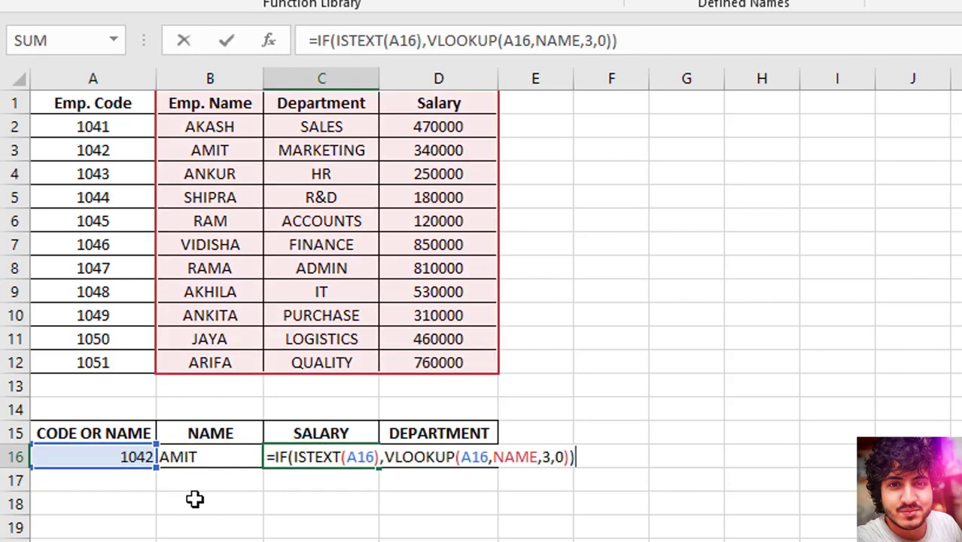
pyautogui.press('BackSpace')
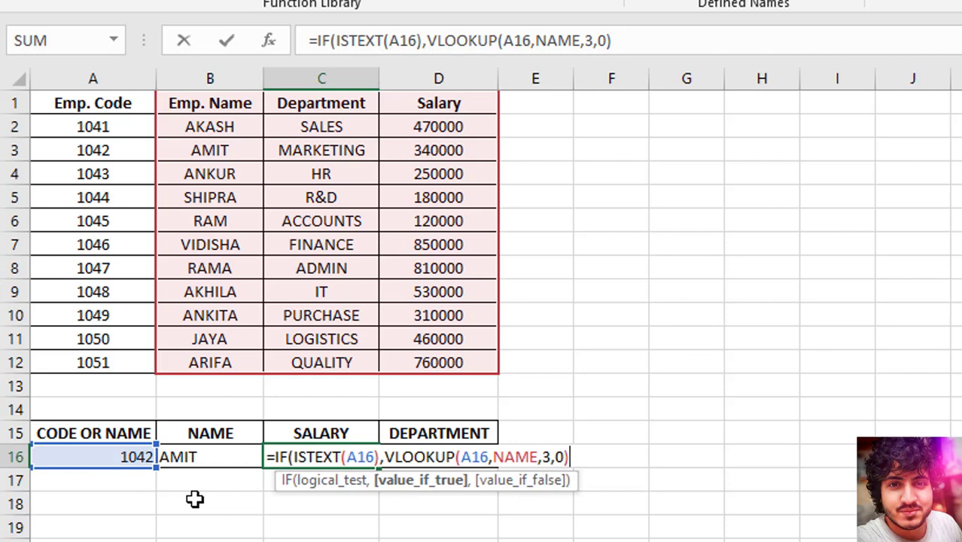
pyautogui.write(',')
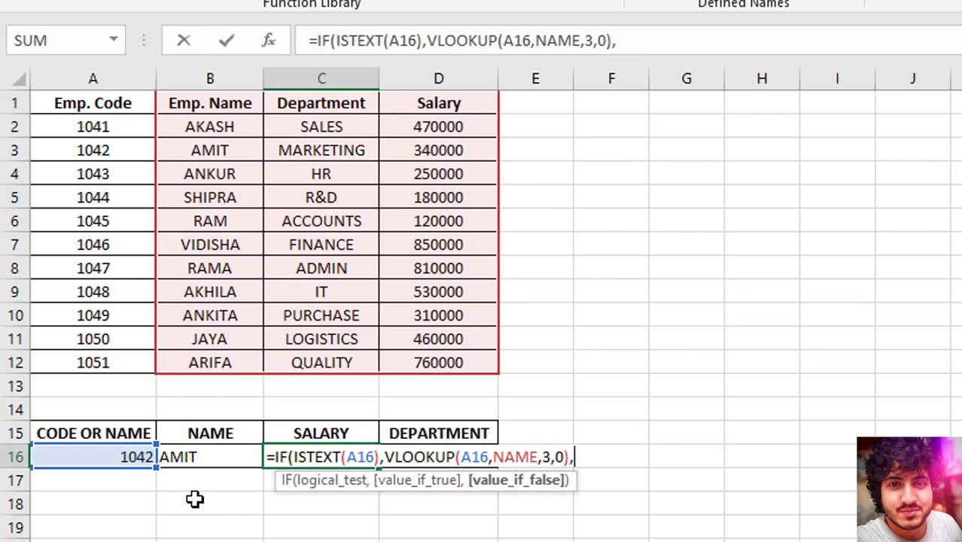
pyautogui.write('VLOOKUP')
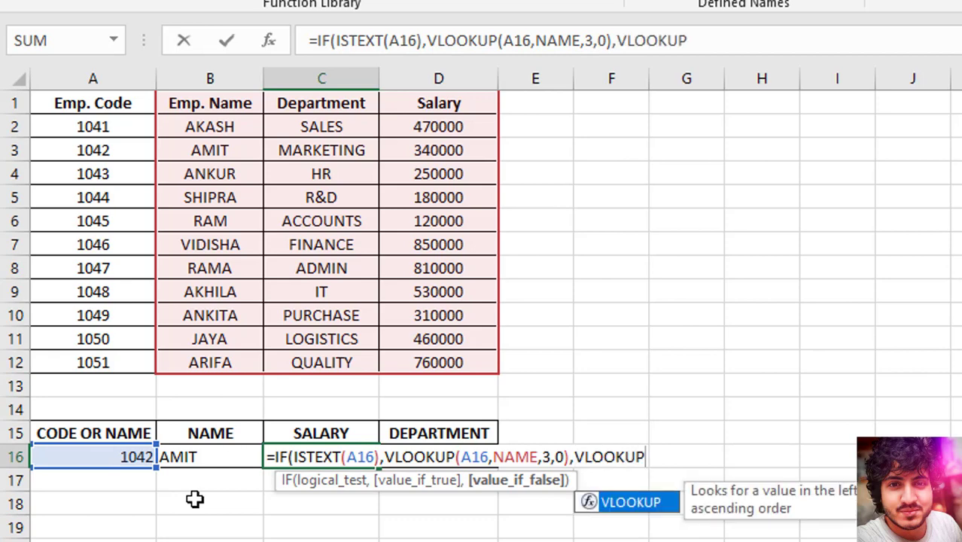
pyautogui.write('(')
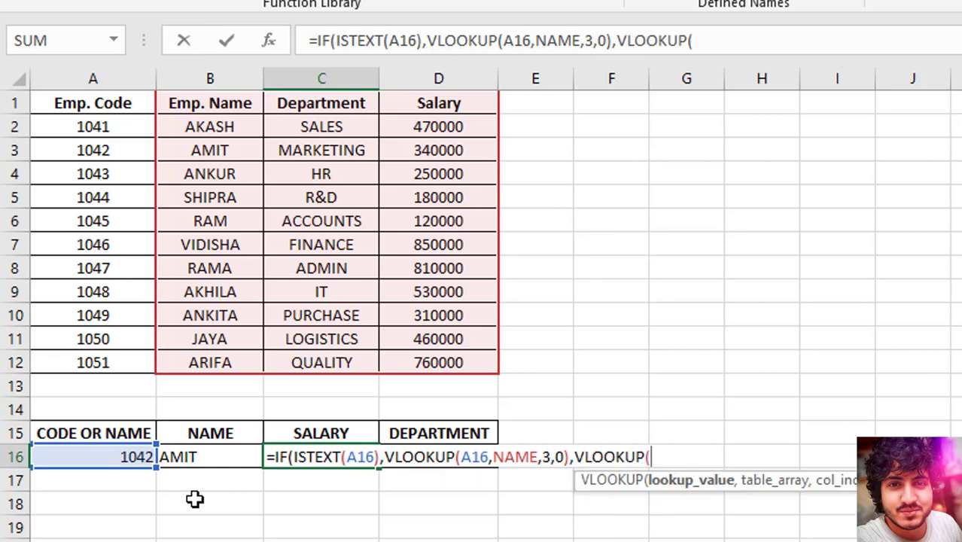
pyautogui.click(88, 456)
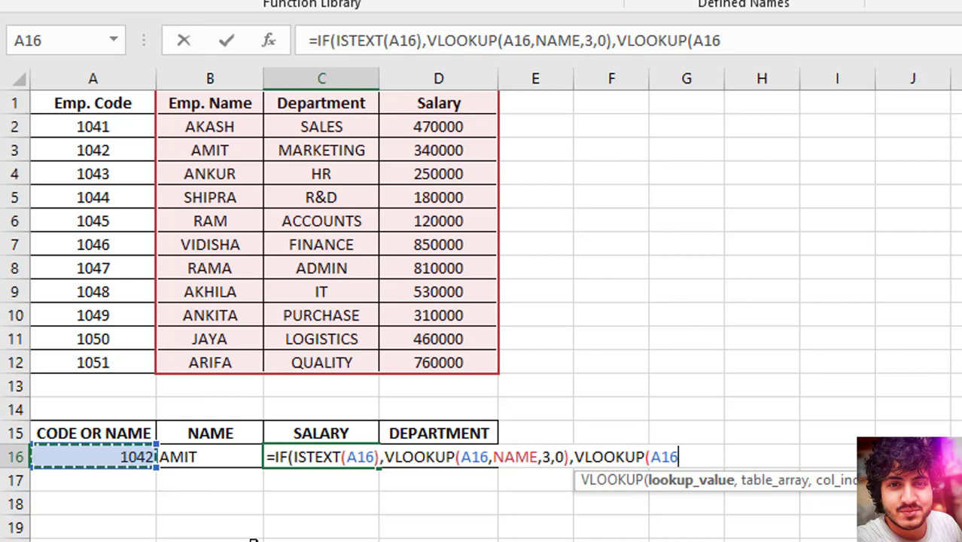
pyautogui.write(',')
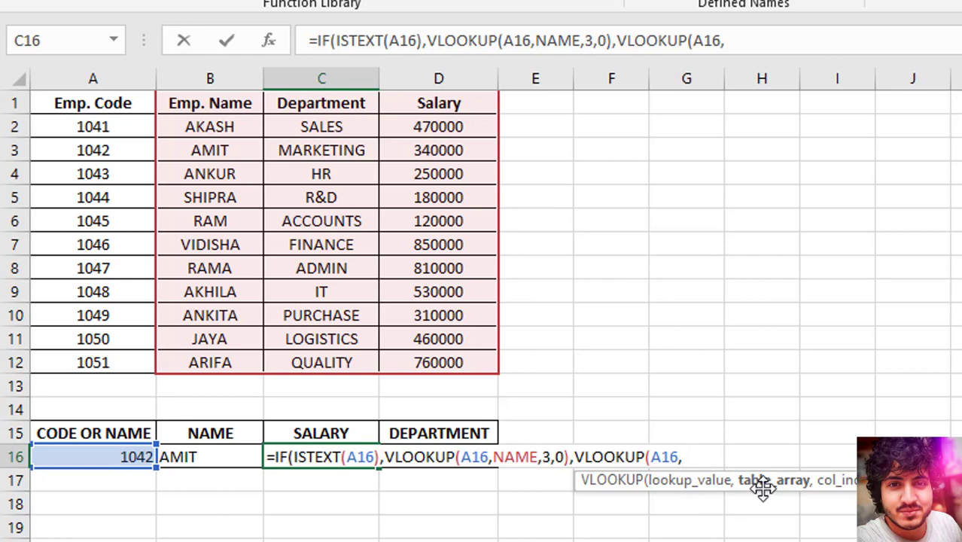
# Complete the second VLOOKUP in C16 with table array CODE and column index 4, and enter the formula.
pyautogui.write('COD')
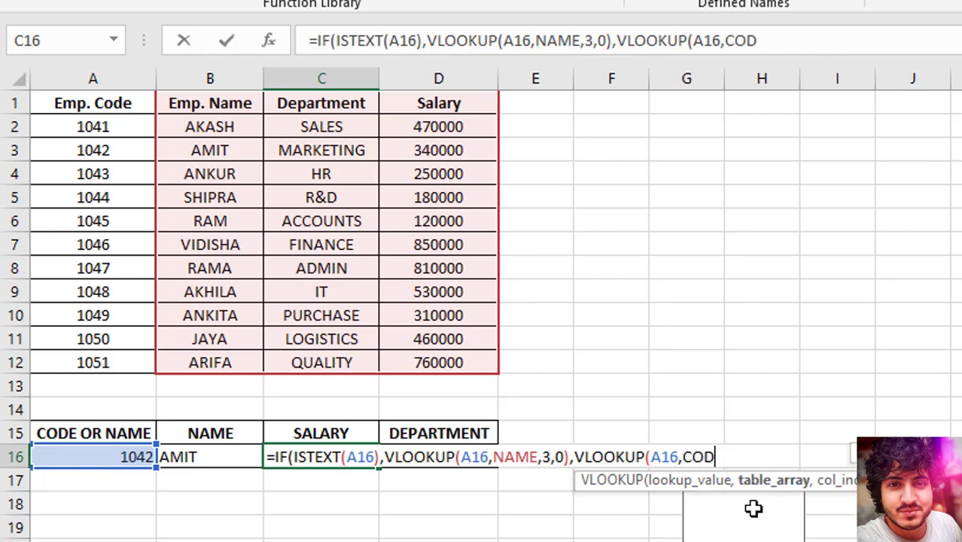
pyautogui.write('E,')
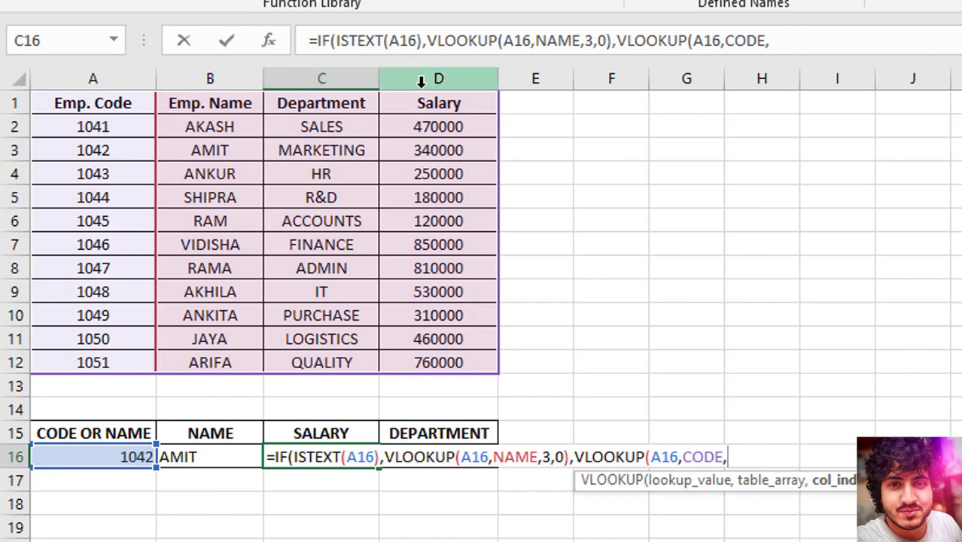
pyautogui.write('4')
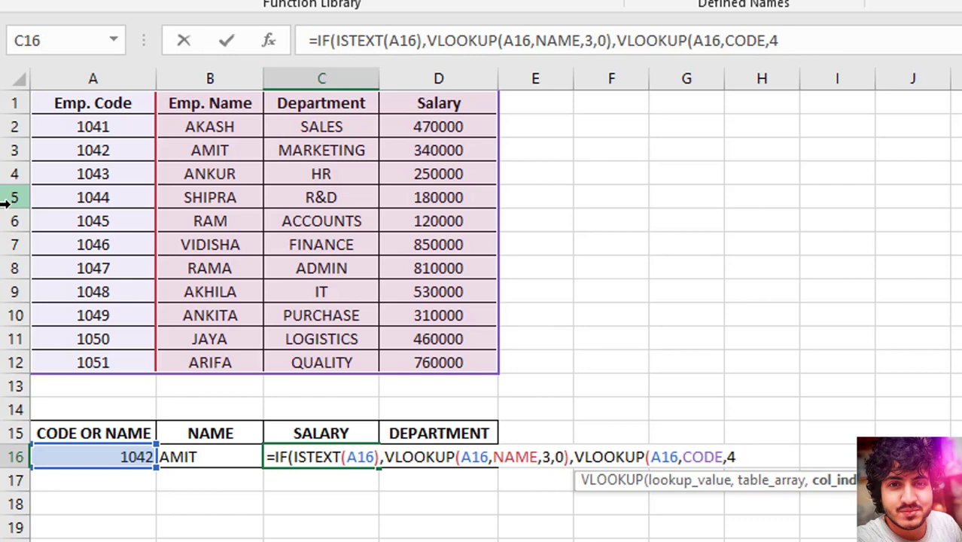
pyautogui.write(')')
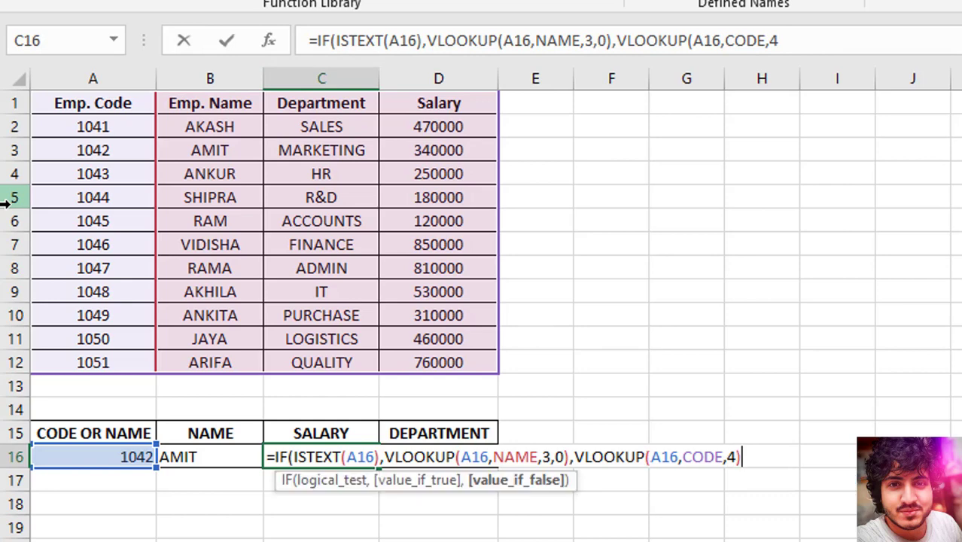
pyautogui.write(')')
pyautogui.press('Return')
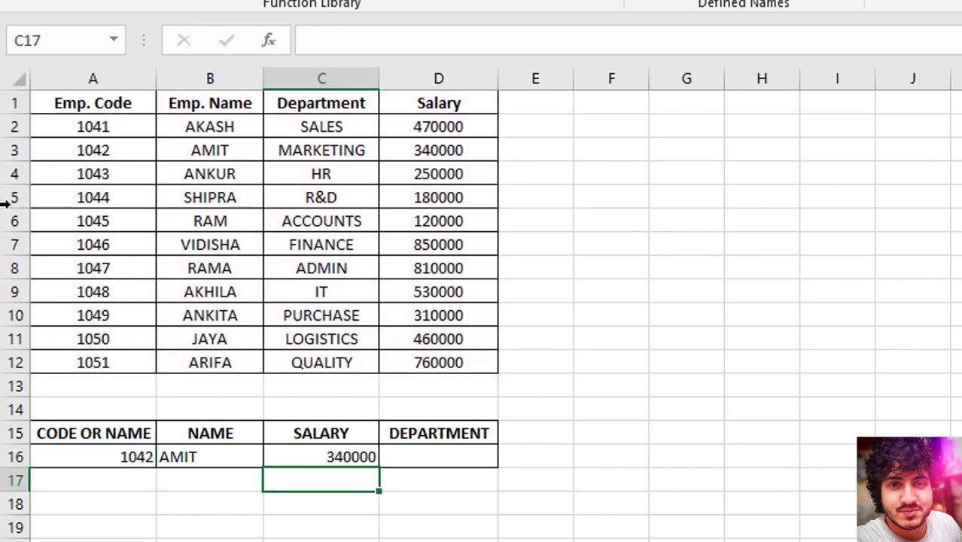
# Replace the entry in A16 with the employee name from B3 and check the salary lookup in C16.
pyautogui.press('Up')
pyautogui.press('Left')
pyautogui.press('Left')
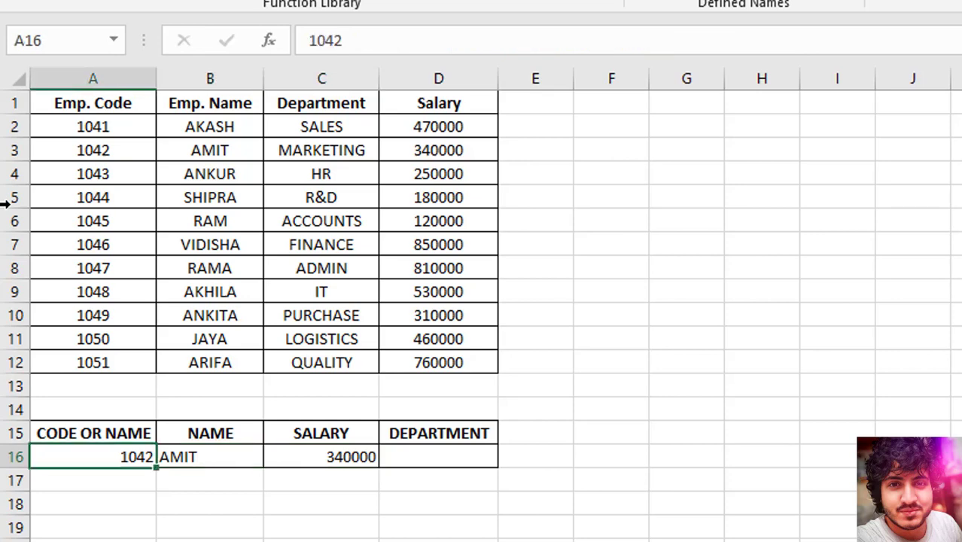
pyautogui.write('AMIT')
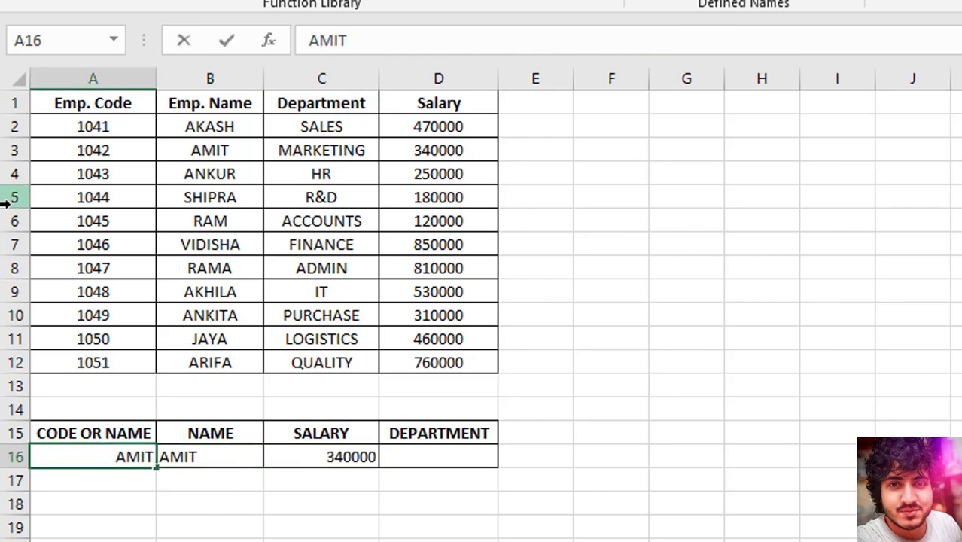
pyautogui.press('Return')
pyautogui.press('Up')
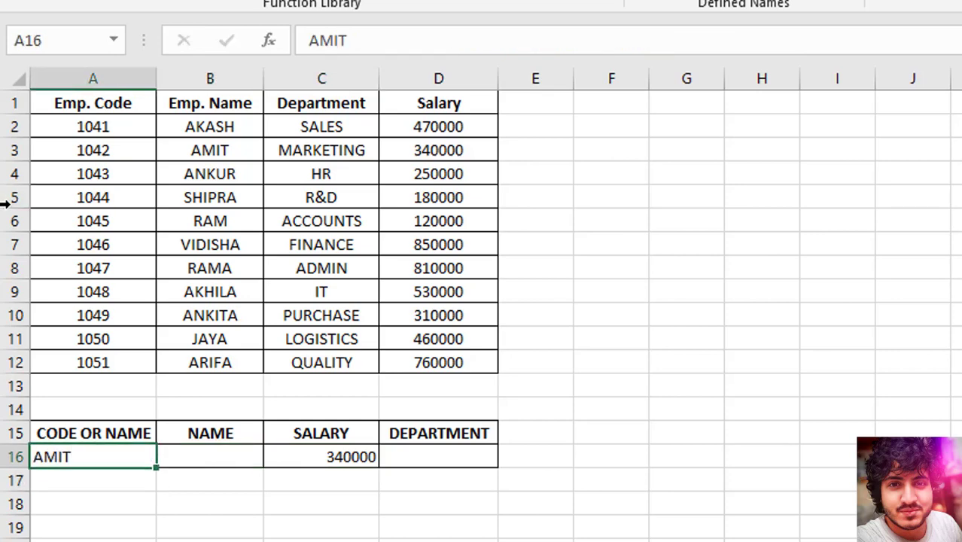
# Replace the entry in A16 with the employee code from A3 and check the name and salary lookups in B16 and C16.
pyautogui.press('Right')
pyautogui.press('Right')
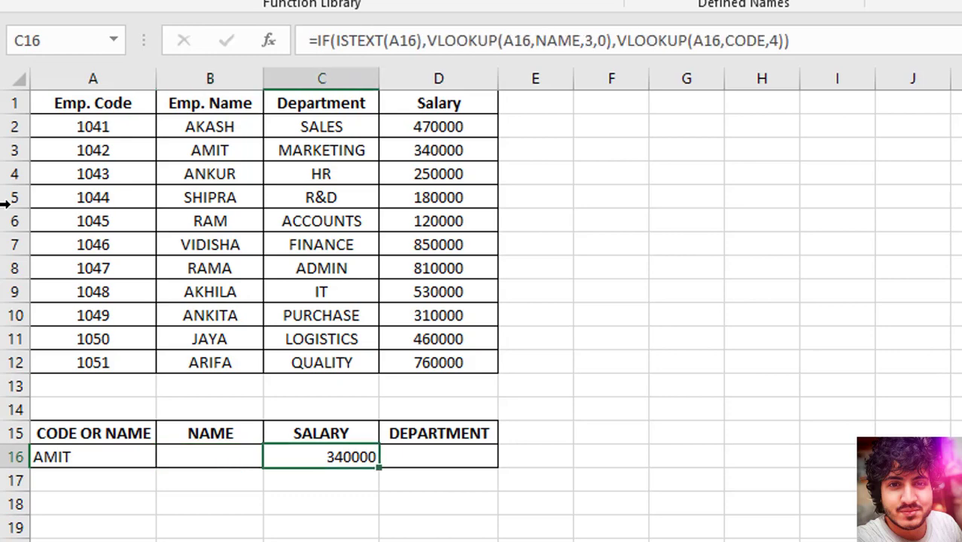
pyautogui.press('Left')
pyautogui.press('Left')
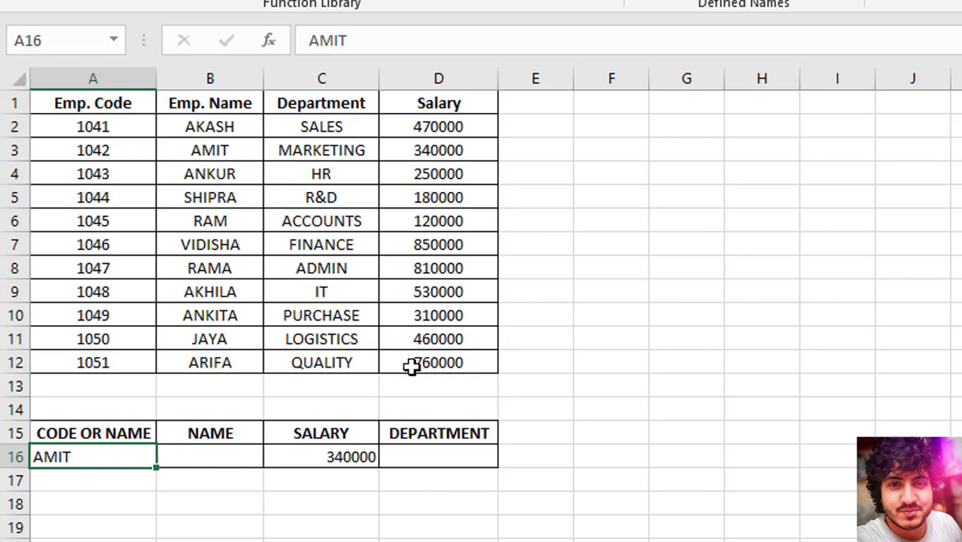
pyautogui.write('1042')
pyautogui.press('Return')
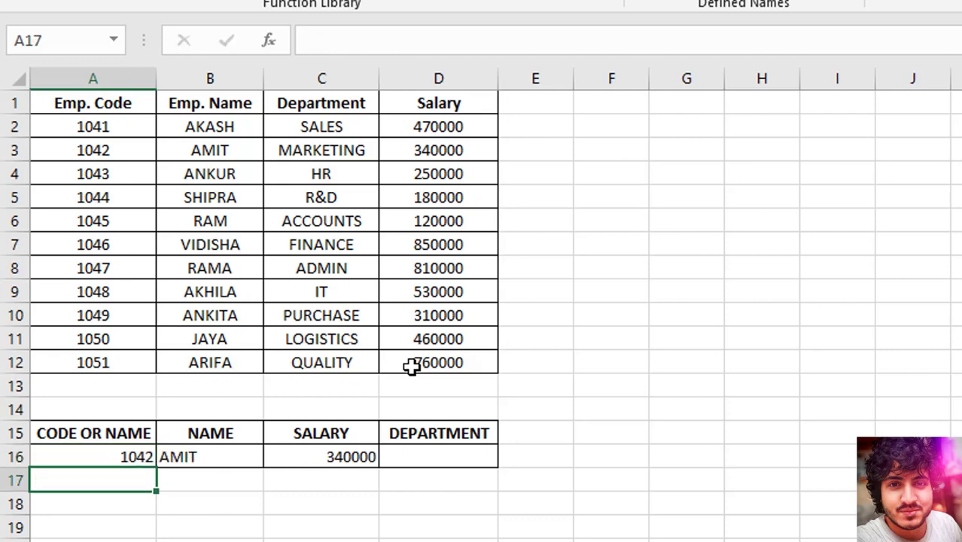
pyautogui.press('Up')
pyautogui.press('Right')
pyautogui.press('Right')
pyautogui.press('Left')
pyautogui.press('Left')
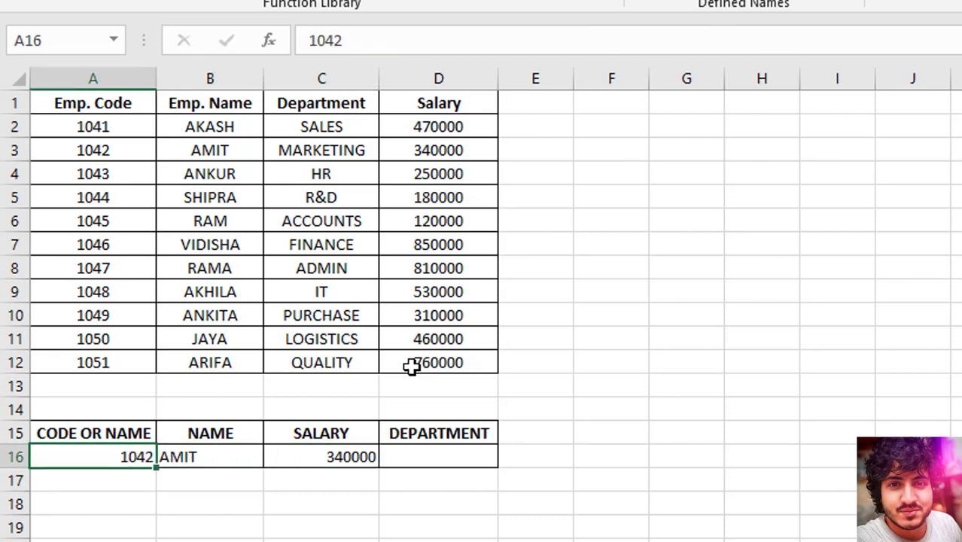
# Change the entry in A16 to the employee code from A9 and check the name and salary lookups.
pyautogui.press('F2')
pyautogui.press('BackSpace')
pyautogui.press('BackSpace')
pyautogui.write('1')
pyautogui.press('BackSpace')
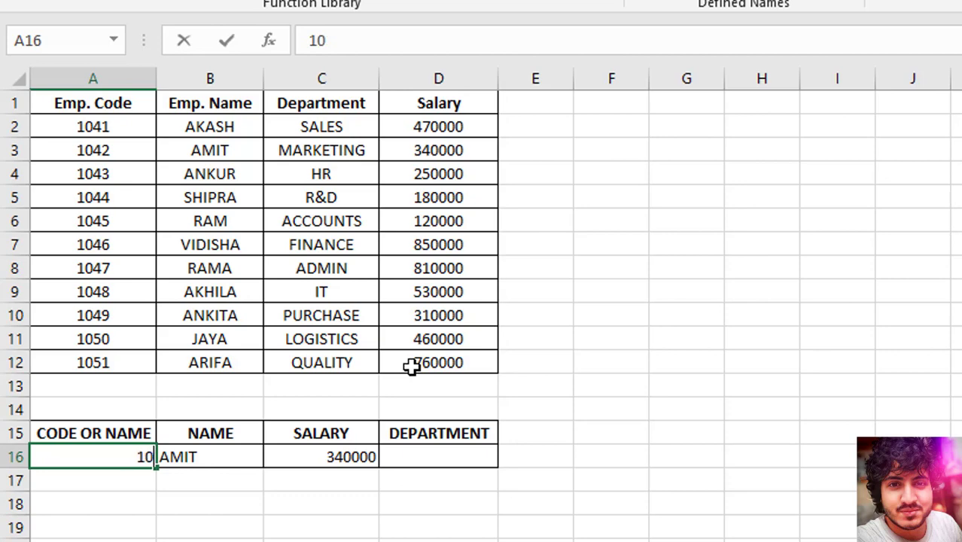
pyautogui.write('48')
pyautogui.press('Return')
pyautogui.press('Up')
pyautogui.press('Right')
pyautogui.press('Right')
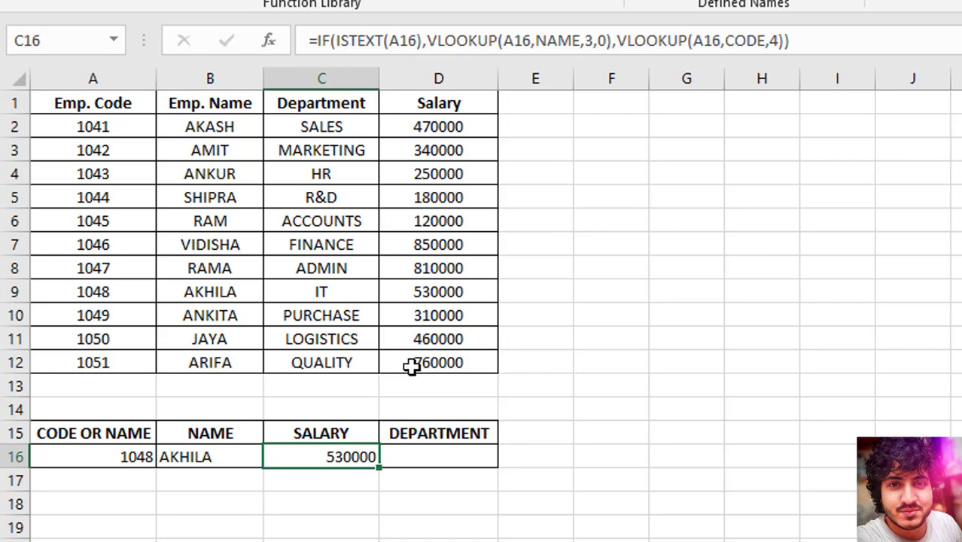
# Copy the full text of the C16 salary formula into the department cell D16 with its A16 references intact.
pyautogui.moveTo(814, 47); pyautogui.dragTo(94, 23)
pyautogui.hotkey('ctrl', 'c')
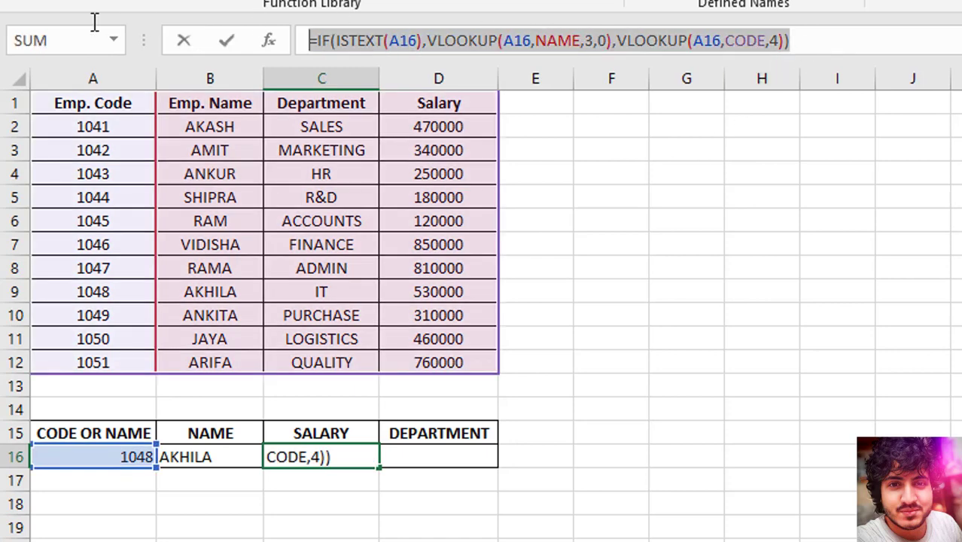
pyautogui.press('Tab')
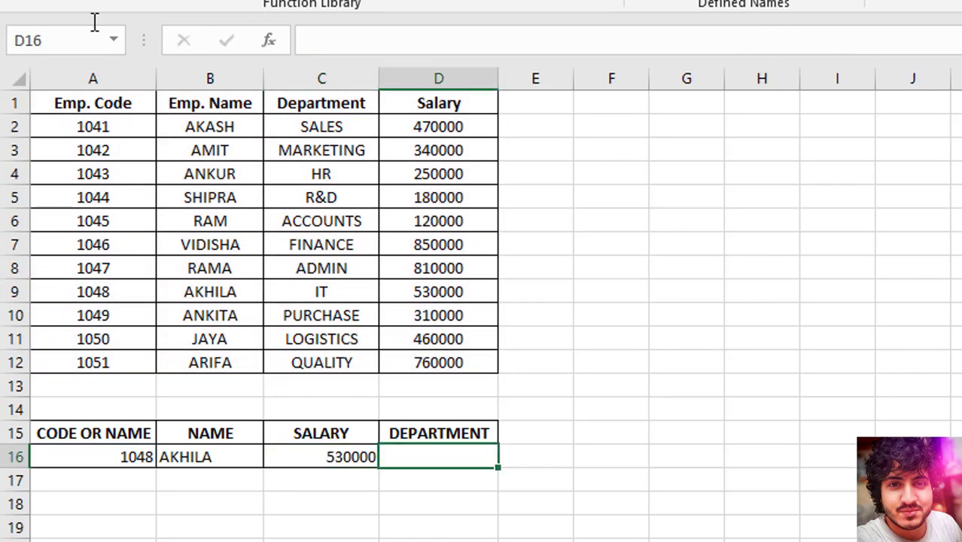
pyautogui.click(352, 32)
pyautogui.hotkey('ctrl', 'v')
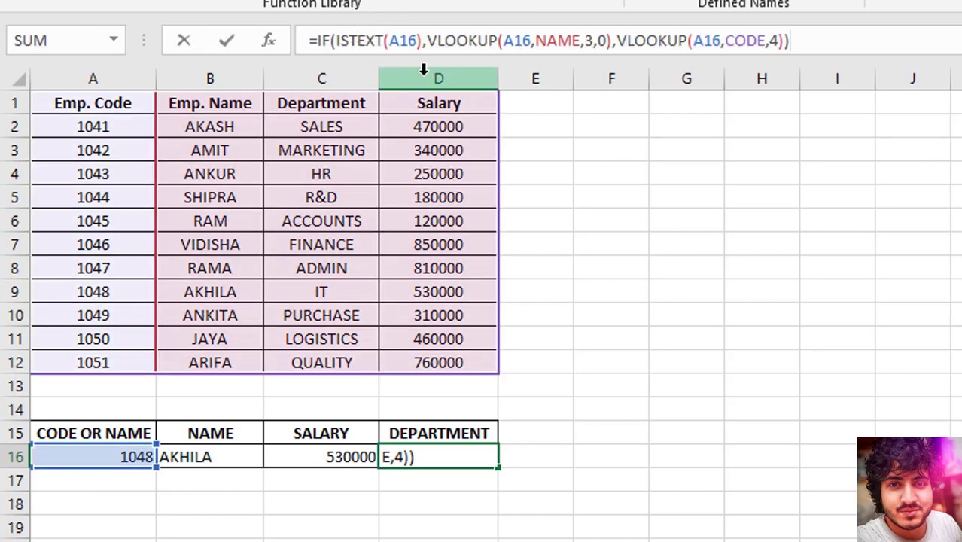
# Set the column index in D16 to 2 for the NAME lookup and 3 for the CODE lookup, and enter the formula.
pyautogui.click(595, 43)
pyautogui.press('BackSpace')
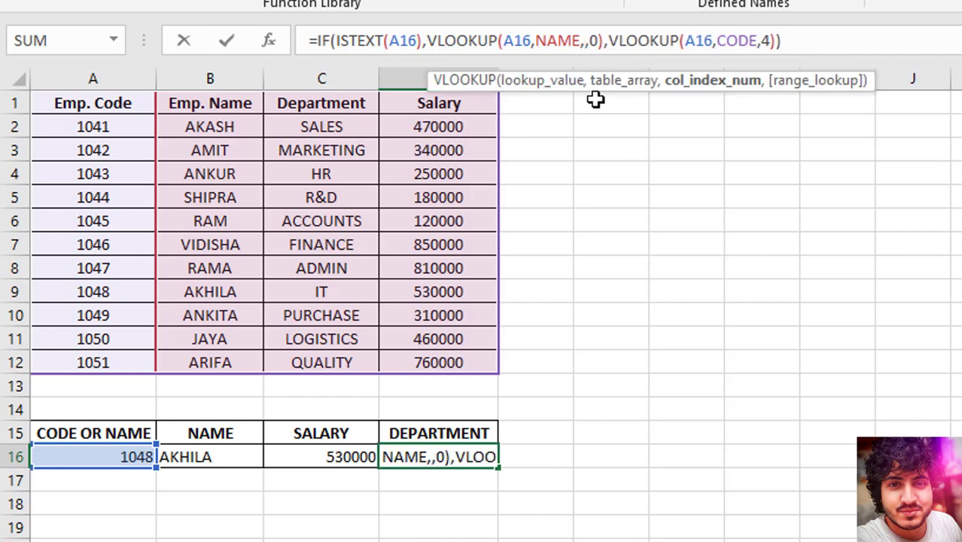
pyautogui.write('2')
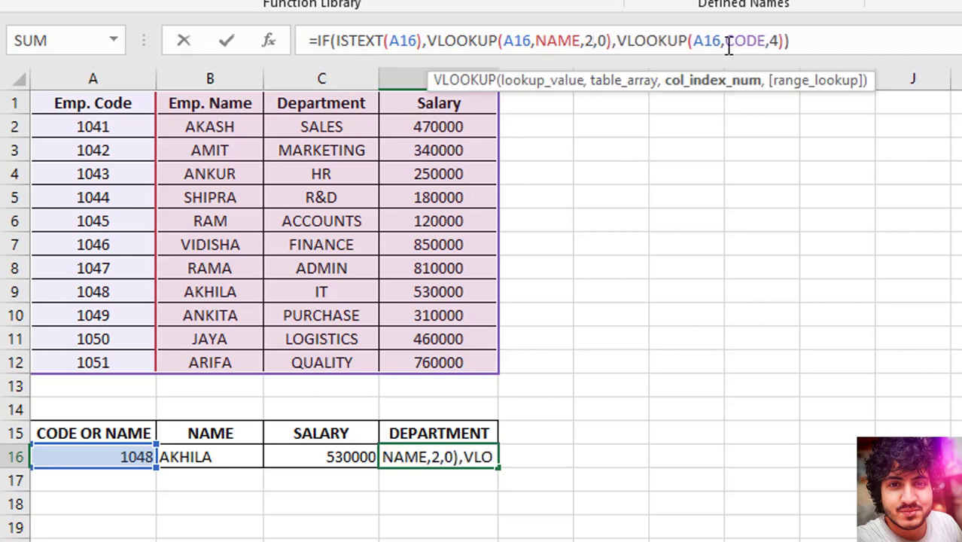
pyautogui.click(777, 41)
pyautogui.press('BackSpace')
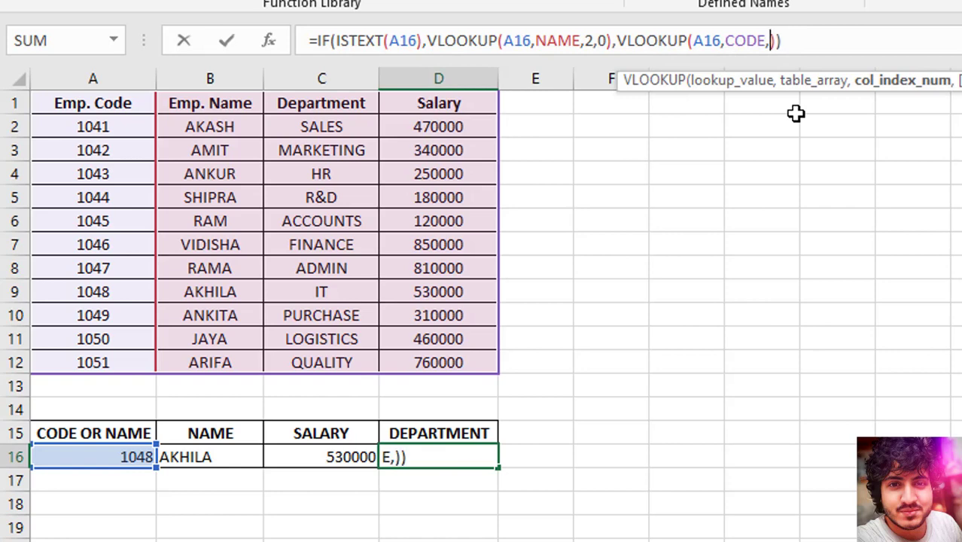
pyautogui.write('3')
pyautogui.press('Return')
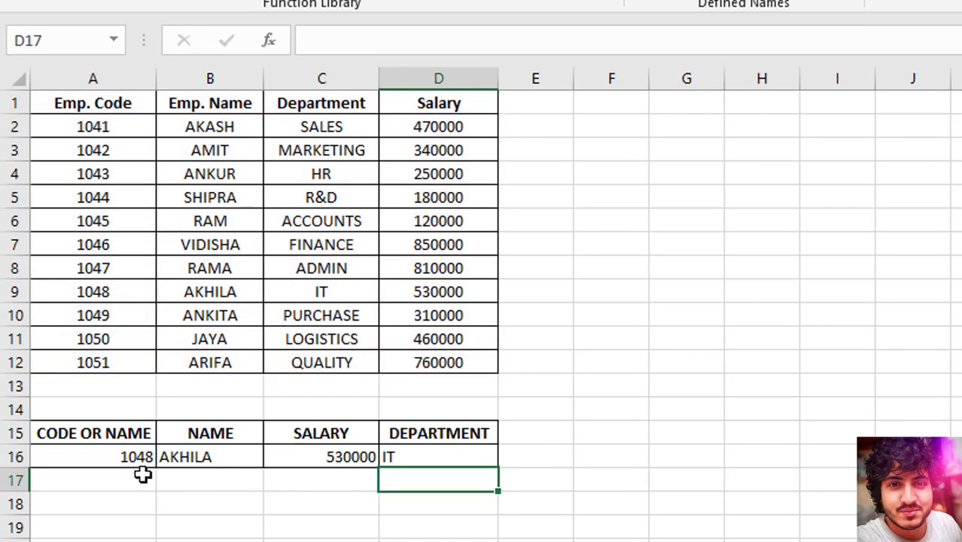
# Center the contents of the lookup table A15:D16 horizontally.
pyautogui.moveTo(129, 431); pyautogui.dragTo(431, 451)
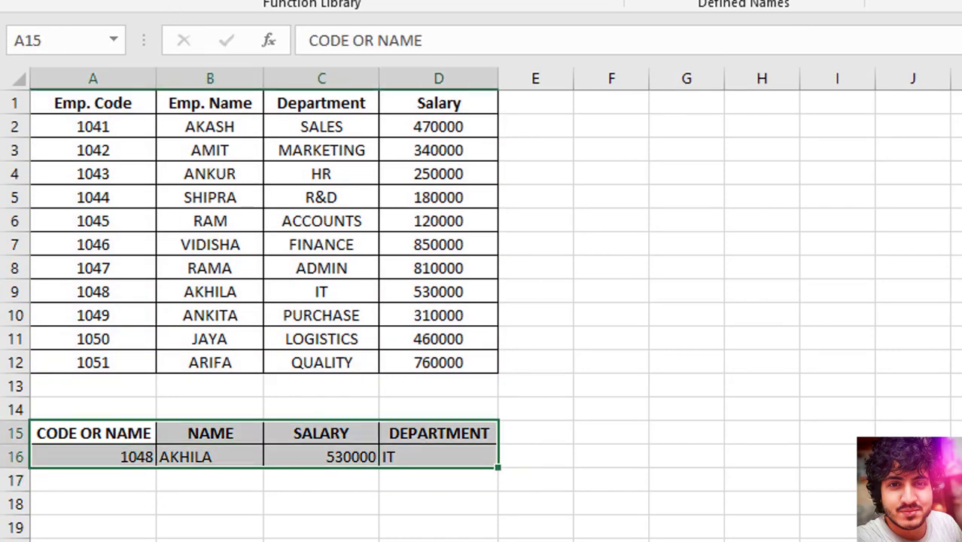
pyautogui.hotkey('alt', 'h')
pyautogui.click(472, 0)
pyautogui.click(472, 0)
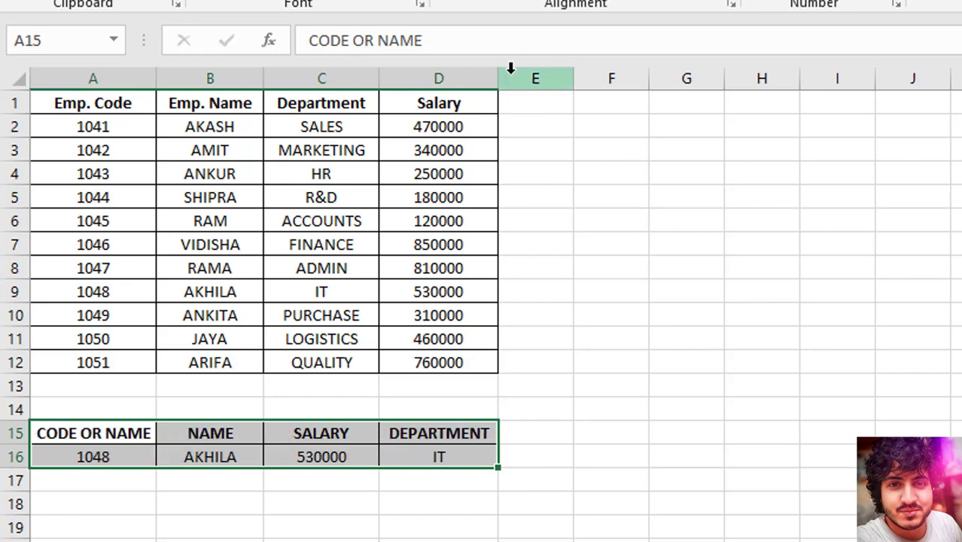
# Replace the entry in A16 with the employee name from B11 to test the salary and department lookups.
pyautogui.click(101, 448)
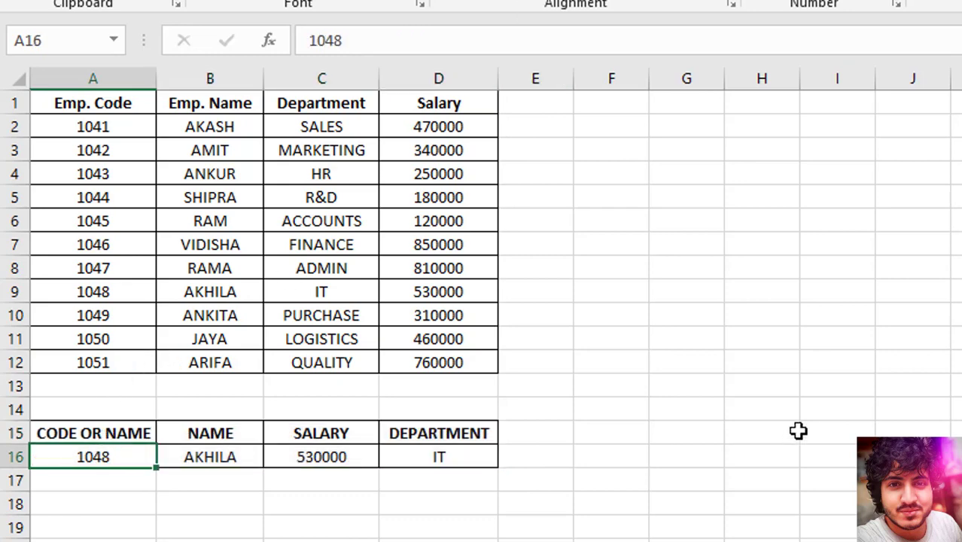
pyautogui.write('JAAY')
pyautogui.press('BackSpace')
pyautogui.press('BackSpace')
pyautogui.write('YA')
pyautogui.press('Return')
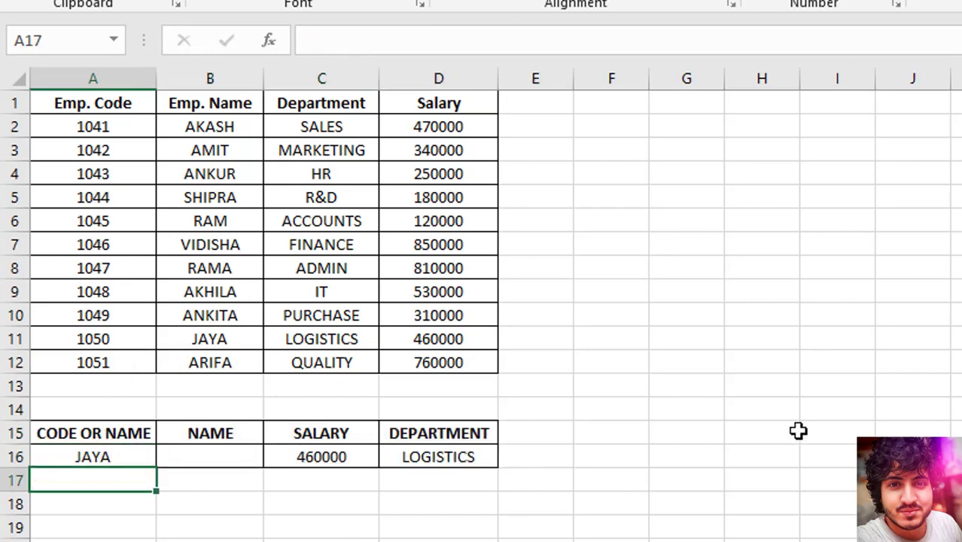
pyautogui.press('Up')
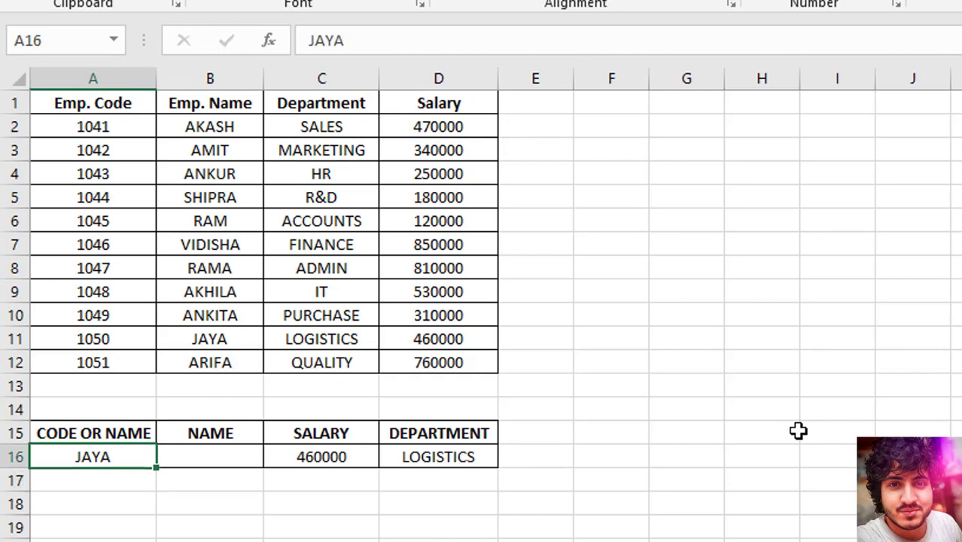
# Replace the entry in A16 with the employee code from A11 and check the results and formulas across B16:D16.
pyautogui.press('Right')
pyautogui.press('Left')
pyautogui.write('1050')
pyautogui.press('Return')
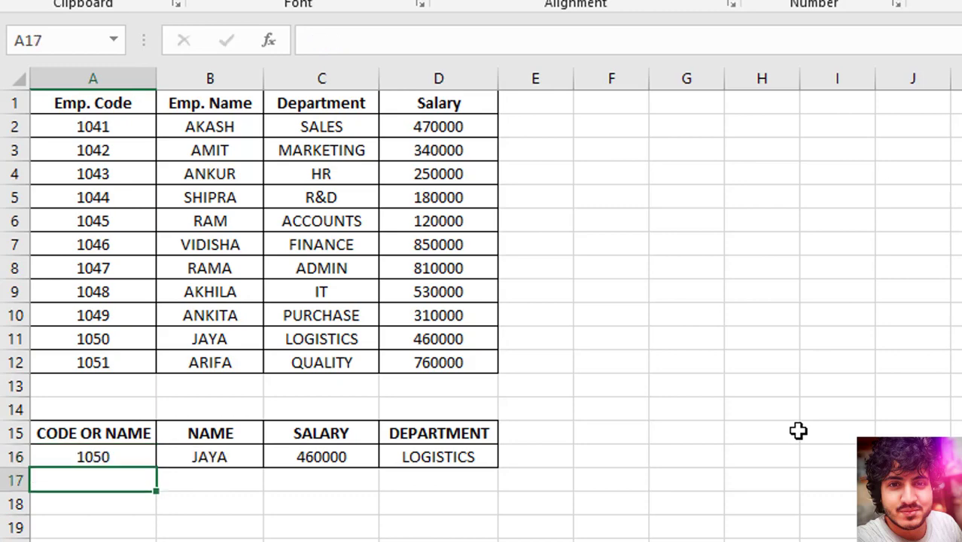
pyautogui.press('Up')
pyautogui.press('Right')
pyautogui.press('Right')
pyautogui.press('Right')
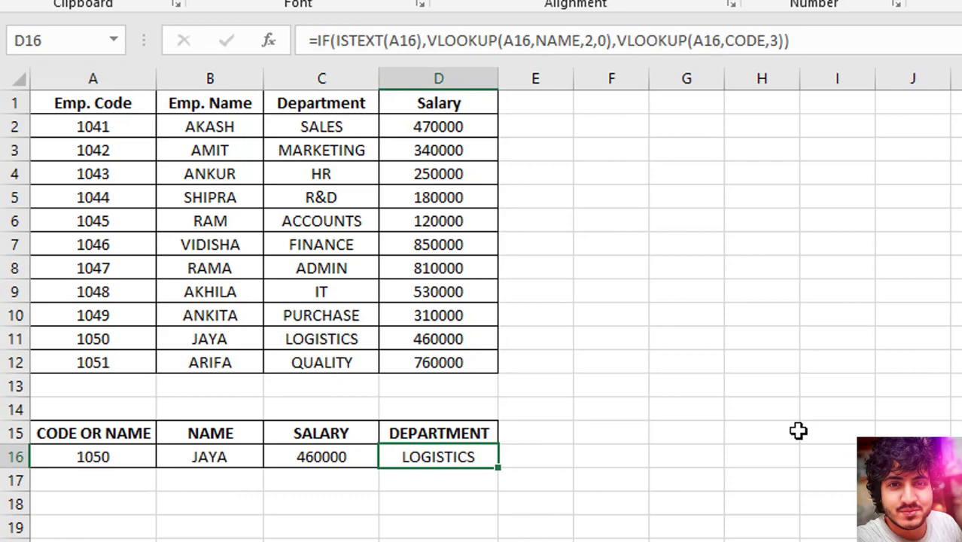
pyautogui.press('Left')
pyautogui.press('Left')
pyautogui.press('Left')
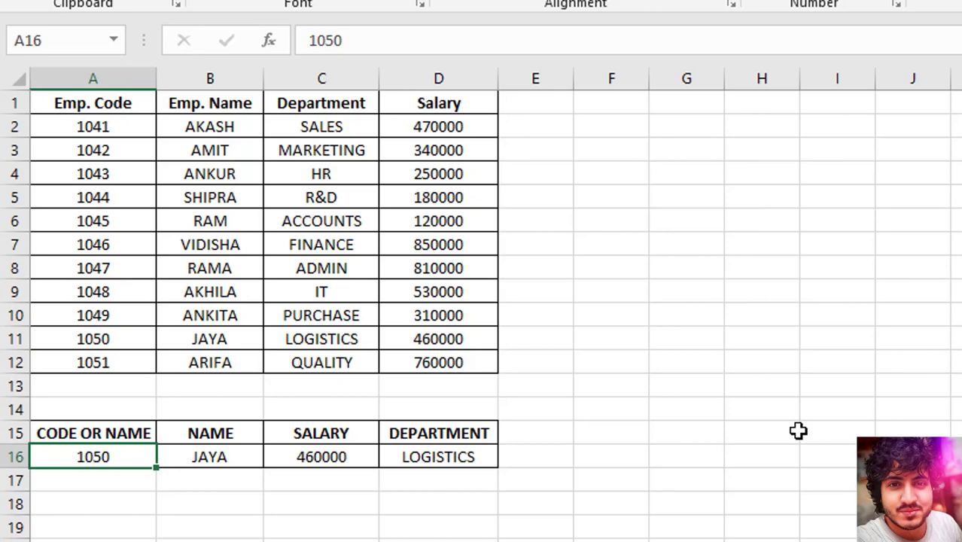
# Display the C16 salary formula in edit mode to review its IF, ISTEXT and VLOOKUP arguments, and leave it unchanged.
pyautogui.press('Right')
pyautogui.press('Right')
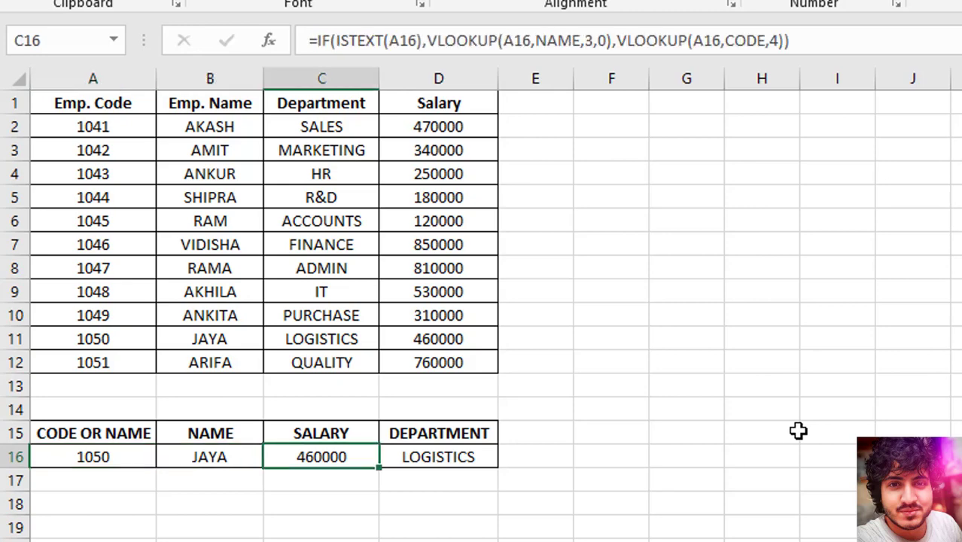
pyautogui.press('F2')
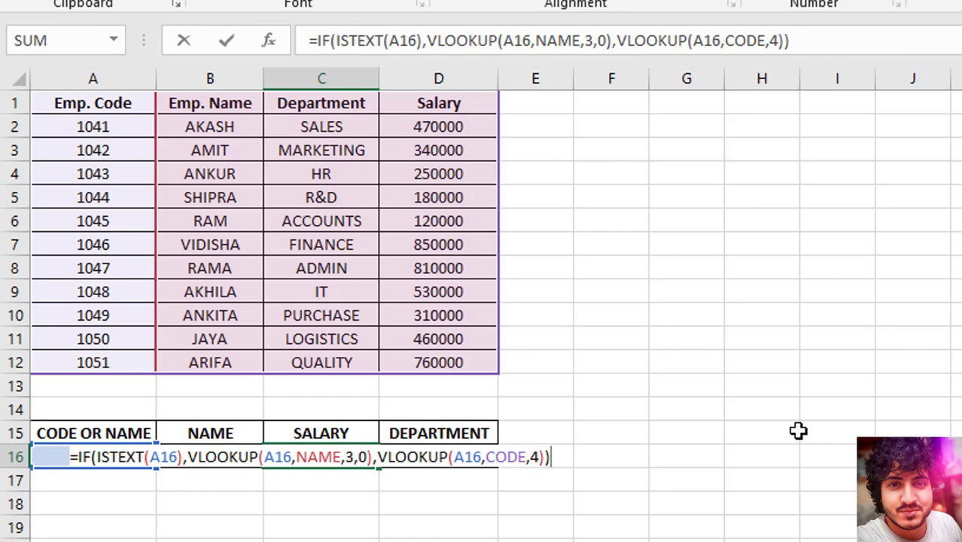
pyautogui.press('Return')
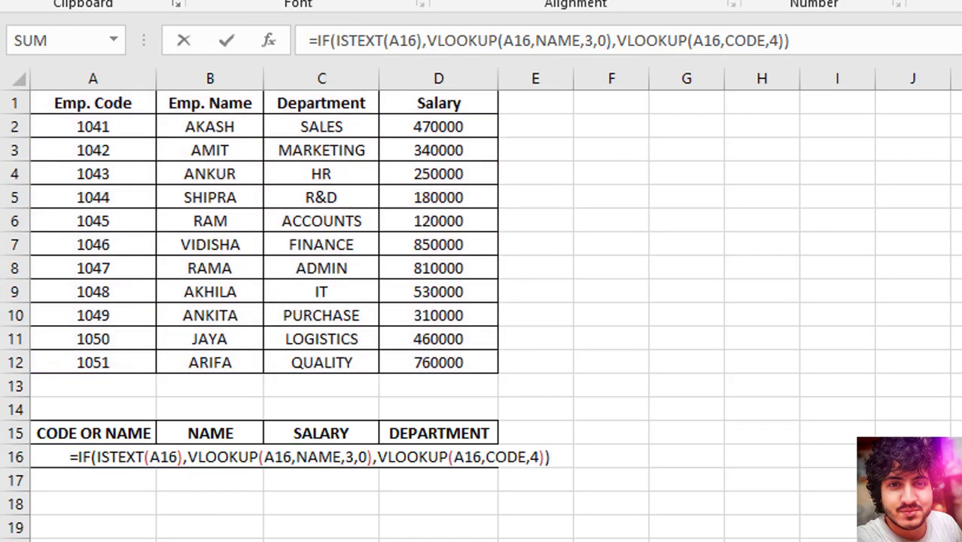